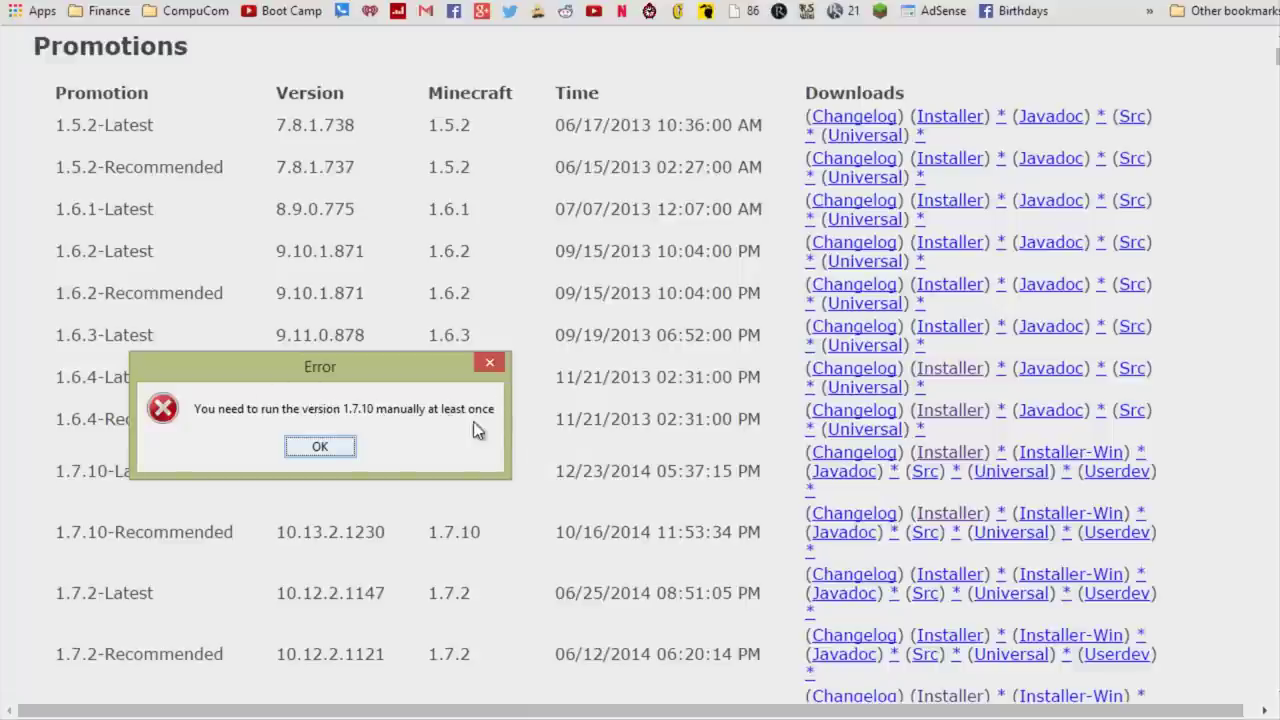
# Dismiss the error message and open the mods list from the Minecraft title screen.
pyautogui.click(330, 446)
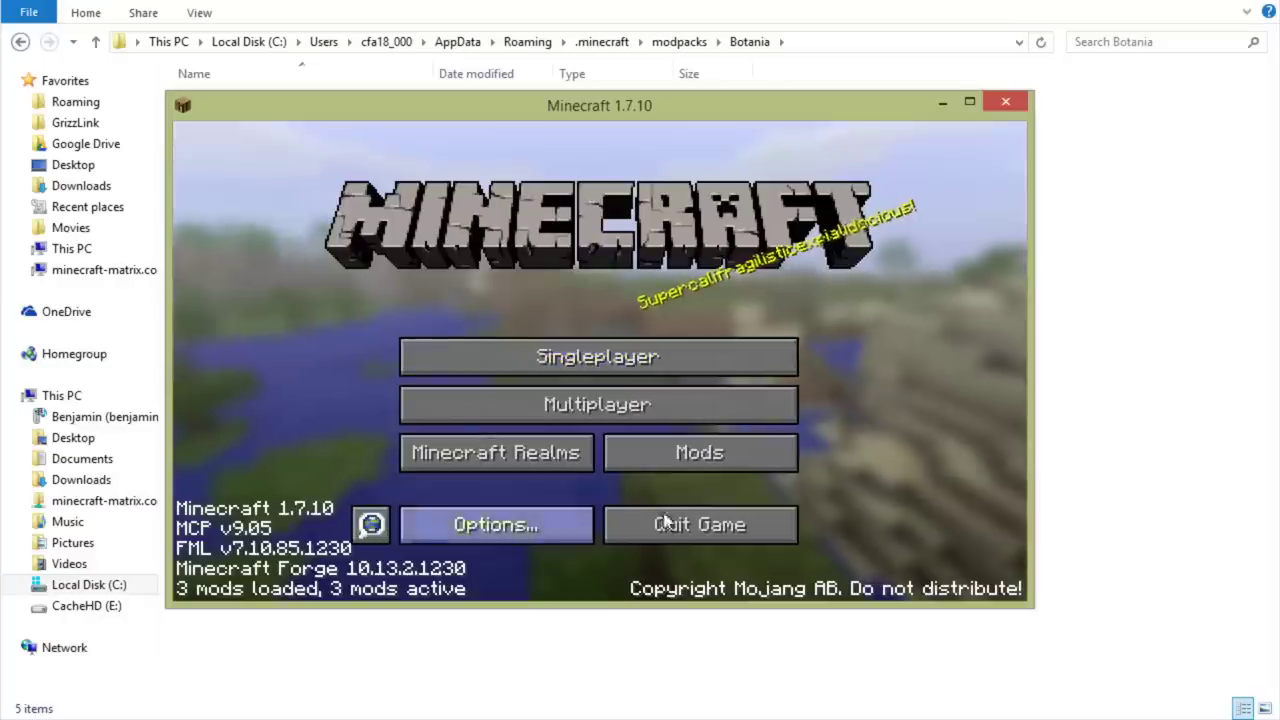
pyautogui.click(726, 448)
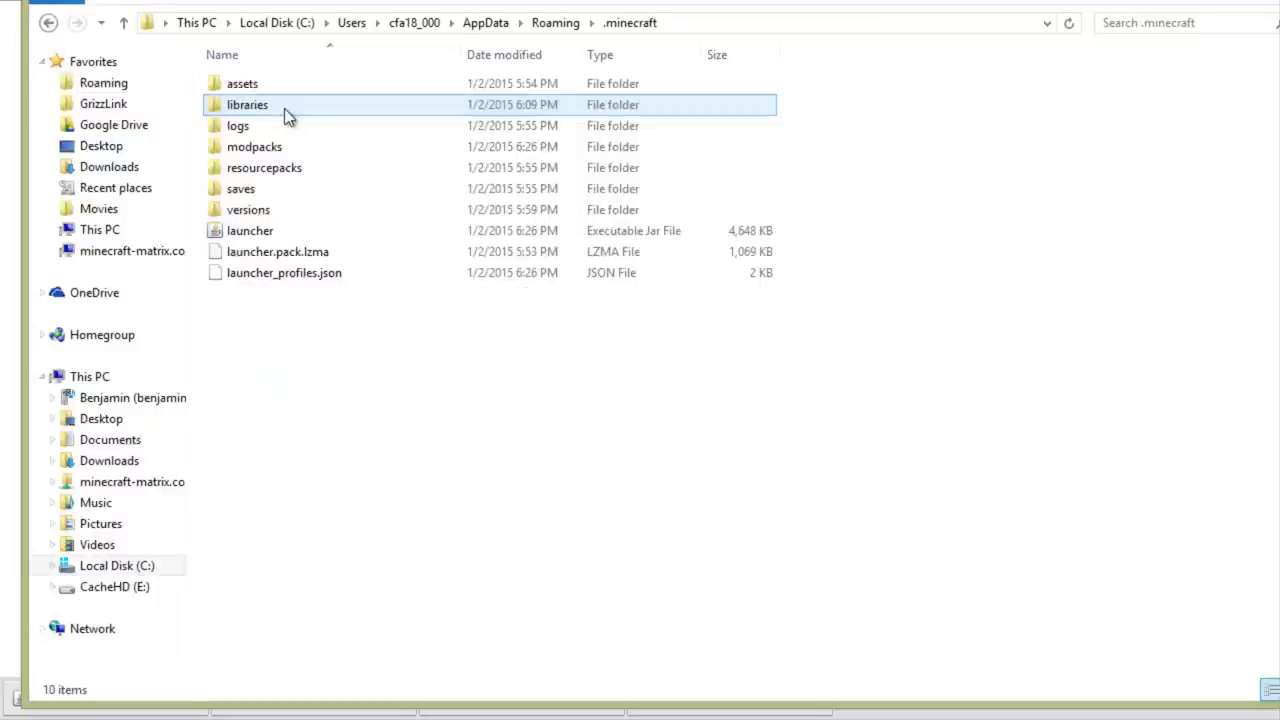
# Paste the NotEnoughItems, CodeChickenCore, Botania and Baubles jar files into the mods folder of the Botania modpack under .minecraft.
pyautogui.moveTo(250, 147); pyautogui.dragTo(260, 158)
pyautogui.doubleClick(258, 150)
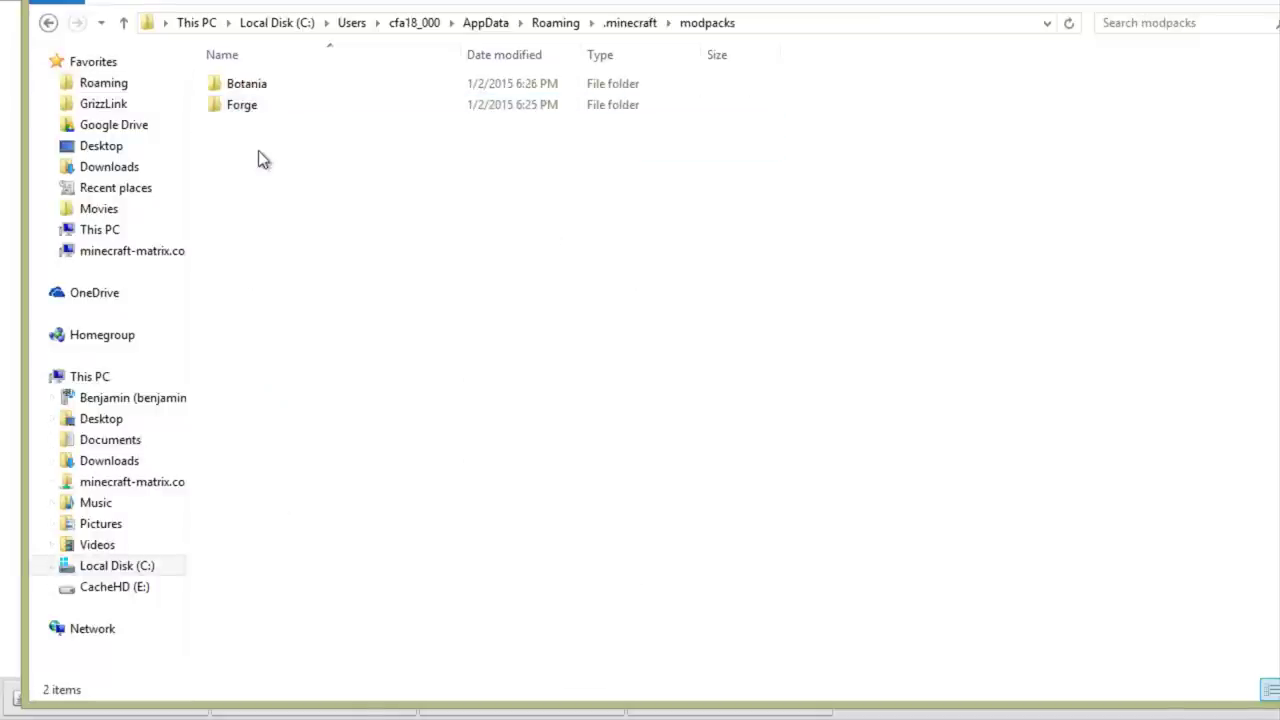
pyautogui.doubleClick(250, 88)
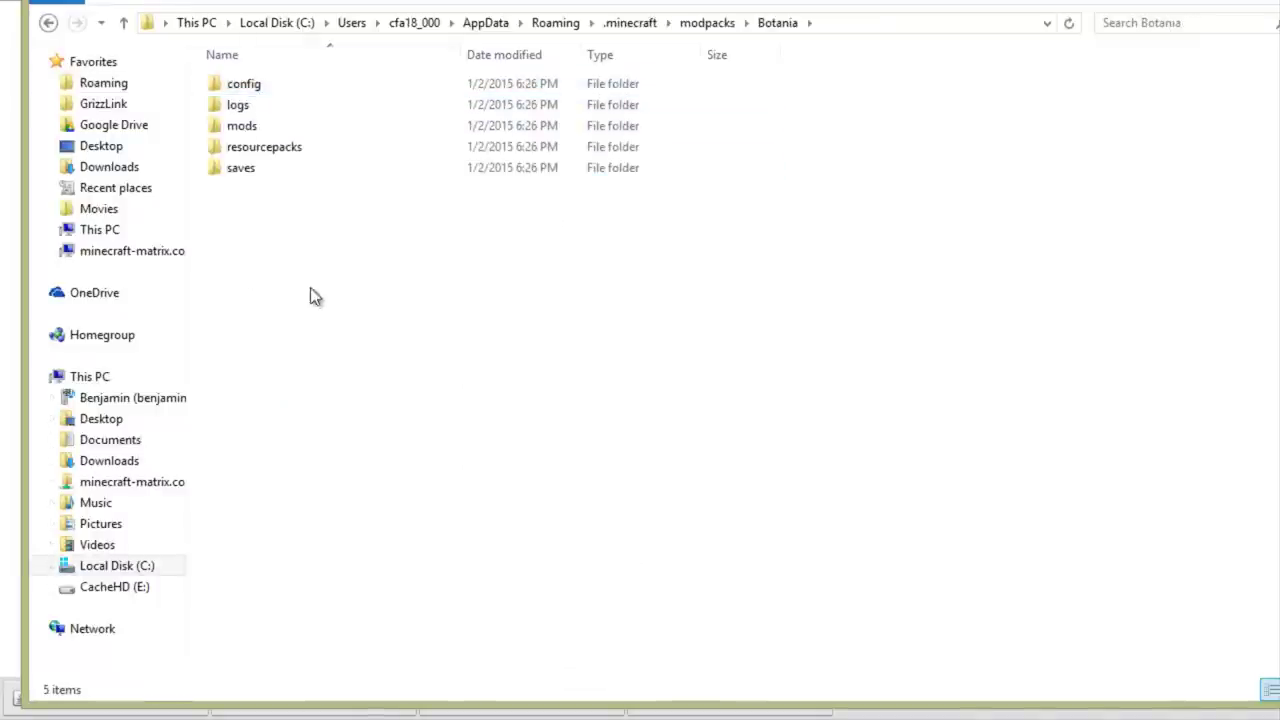
pyautogui.doubleClick(265, 130)
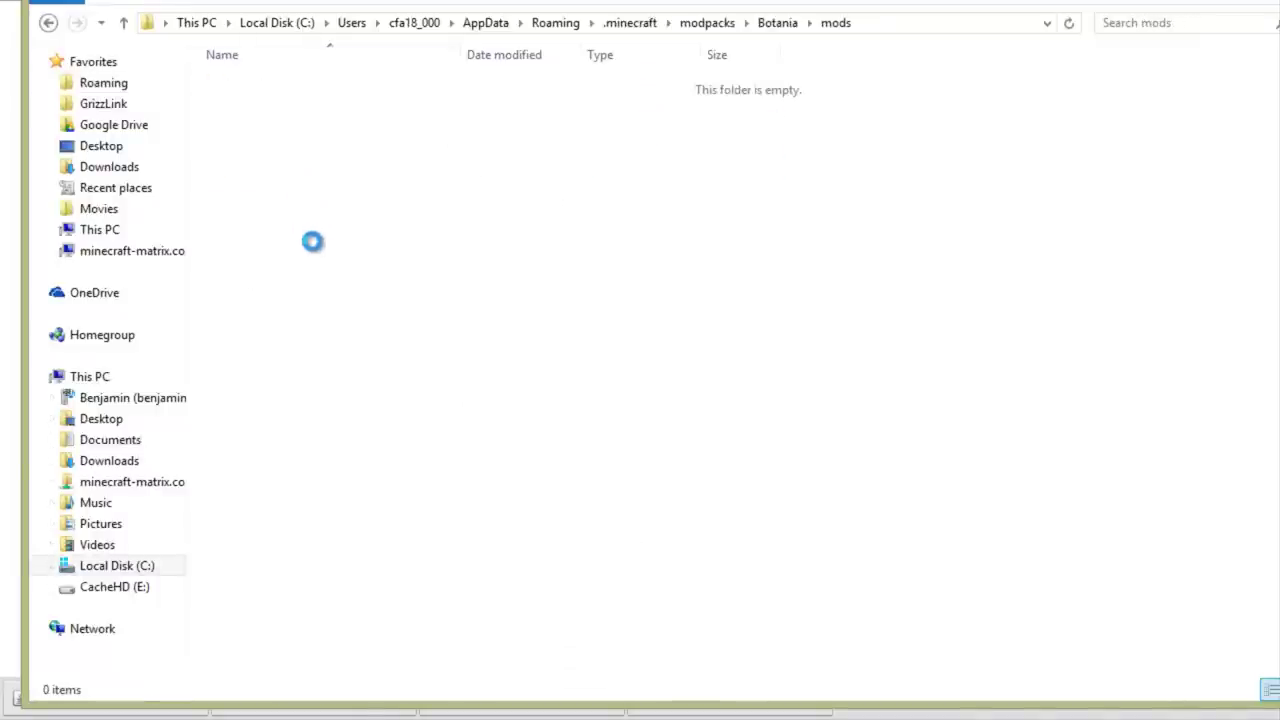
pyautogui.rightClick(311, 240)
pyautogui.click(114, 320)
pyautogui.click(466, 243)
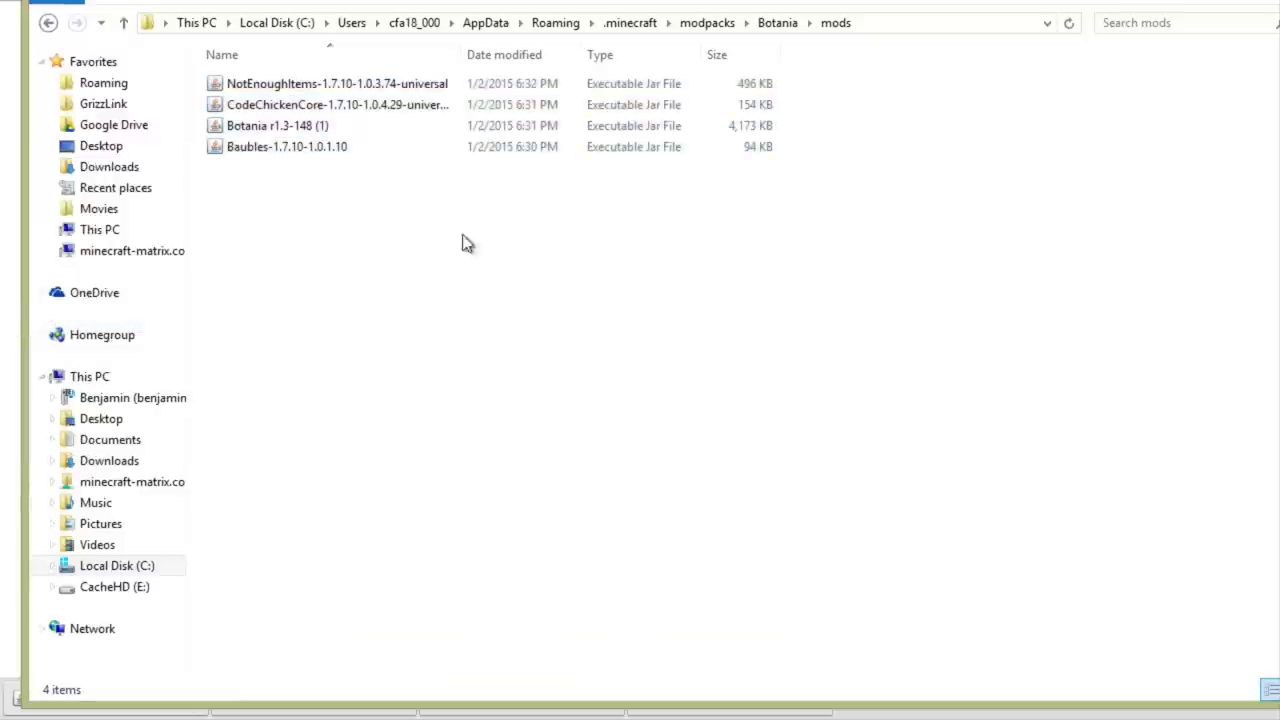
pyautogui.click(288, 106)
pyautogui.click(313, 124)
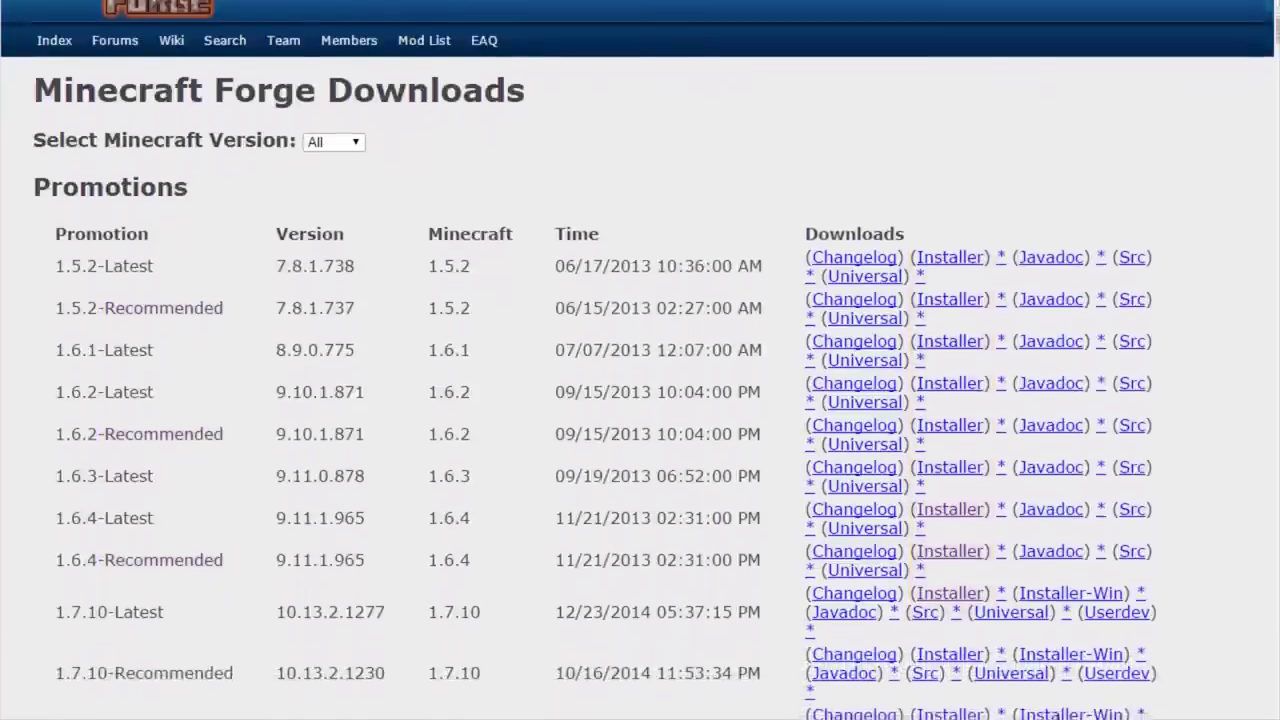
# Download the 1.7.10-Recommended Forge installer, version 10.13.2.1230, from the Forge downloads page, skipping the ad and keeping the flagged file.
pyautogui.scroll(-2, 640, 400)
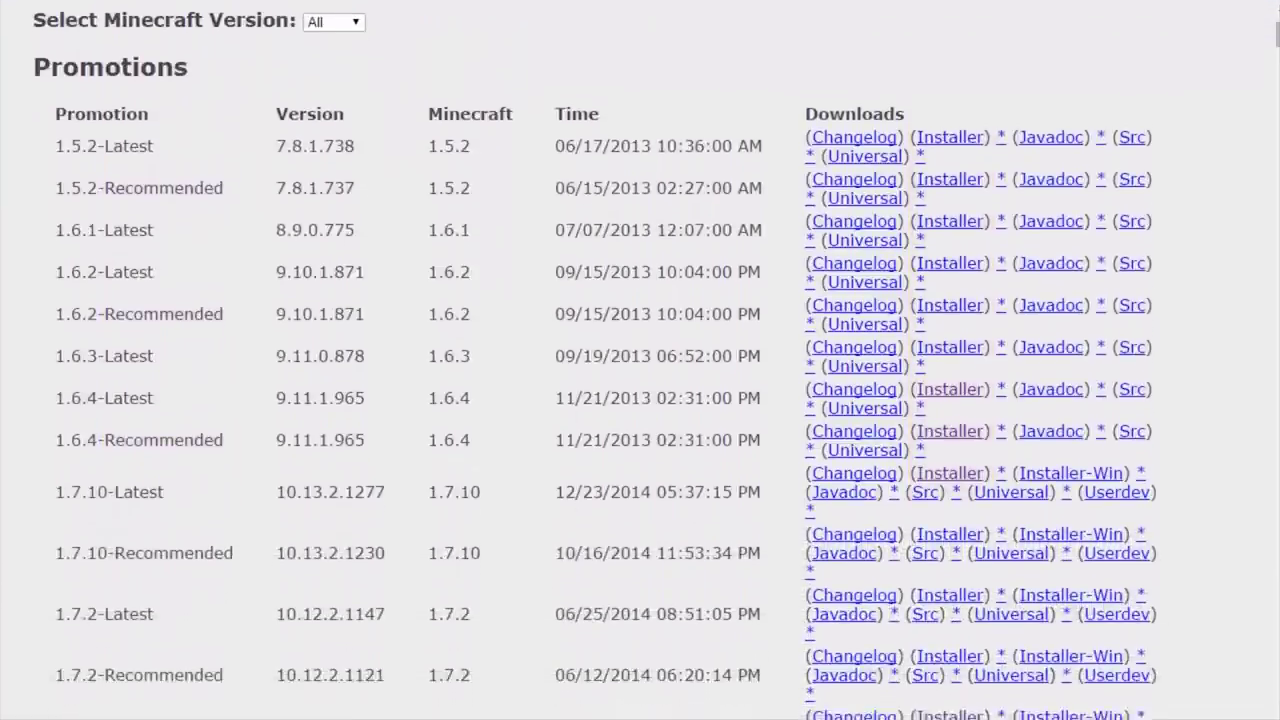
pyautogui.scroll(-1, 640, 400)
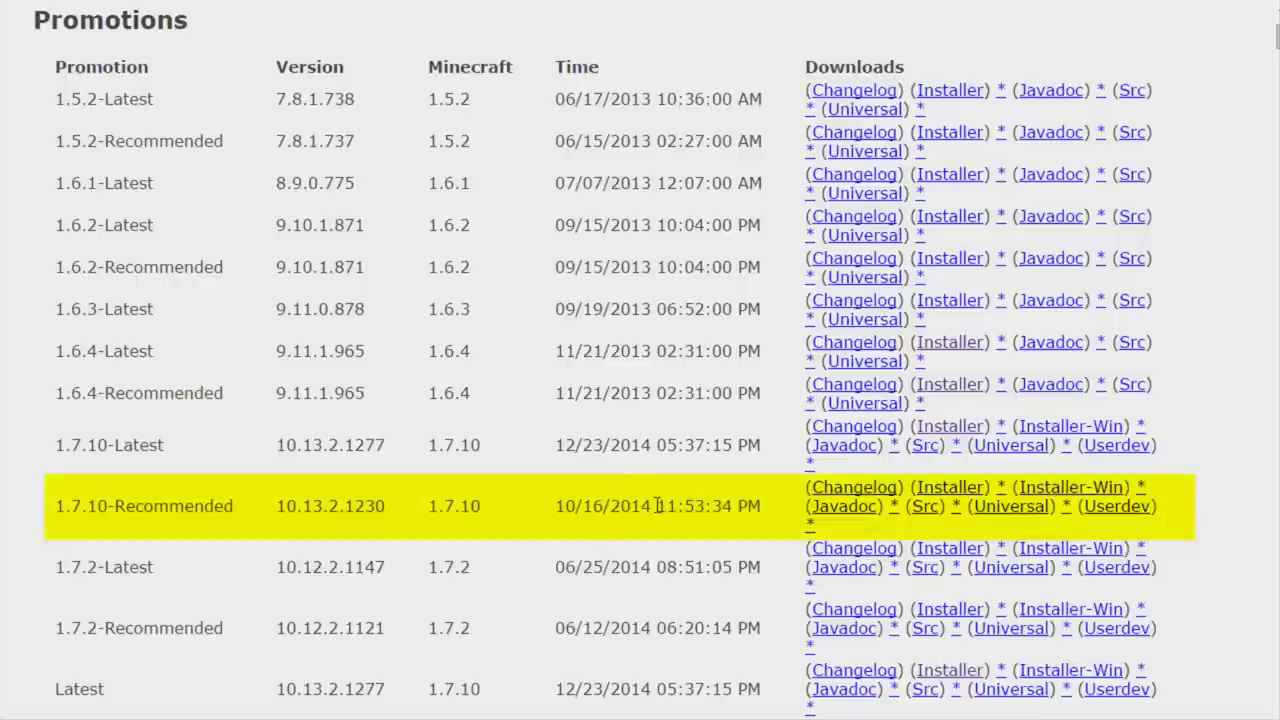
pyautogui.click(952, 487)
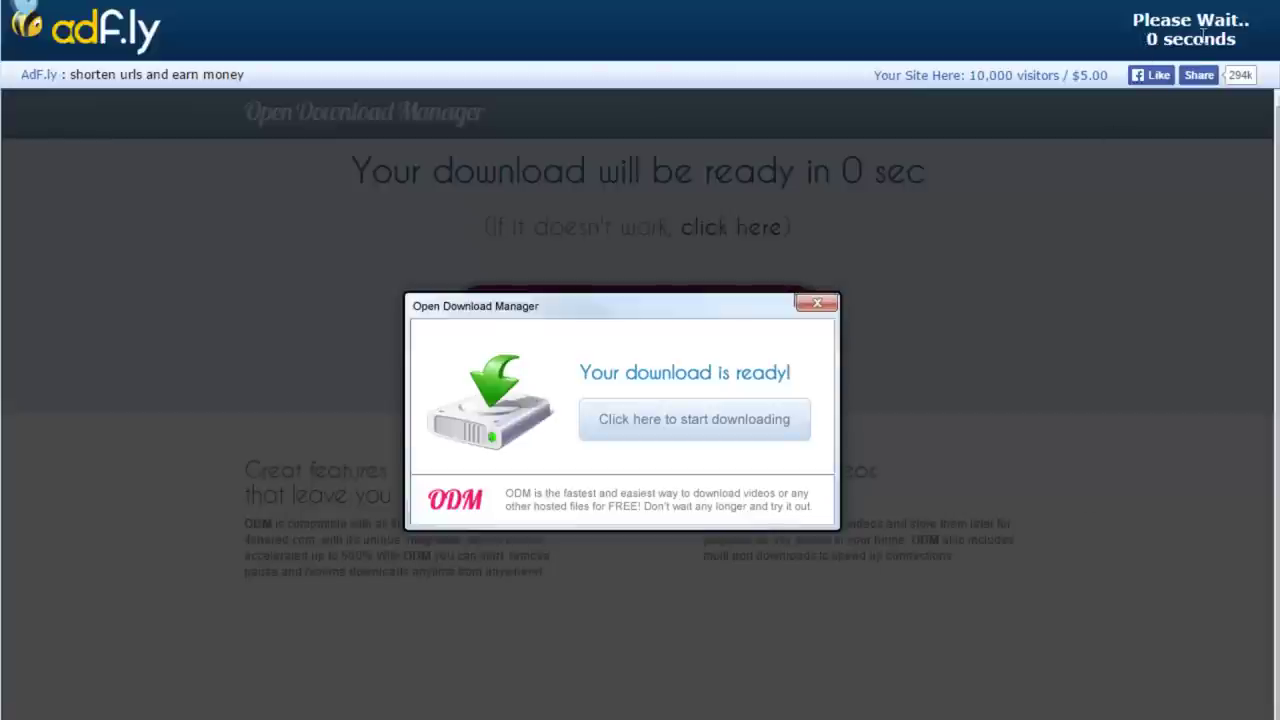
pyautogui.click(1210, 36)
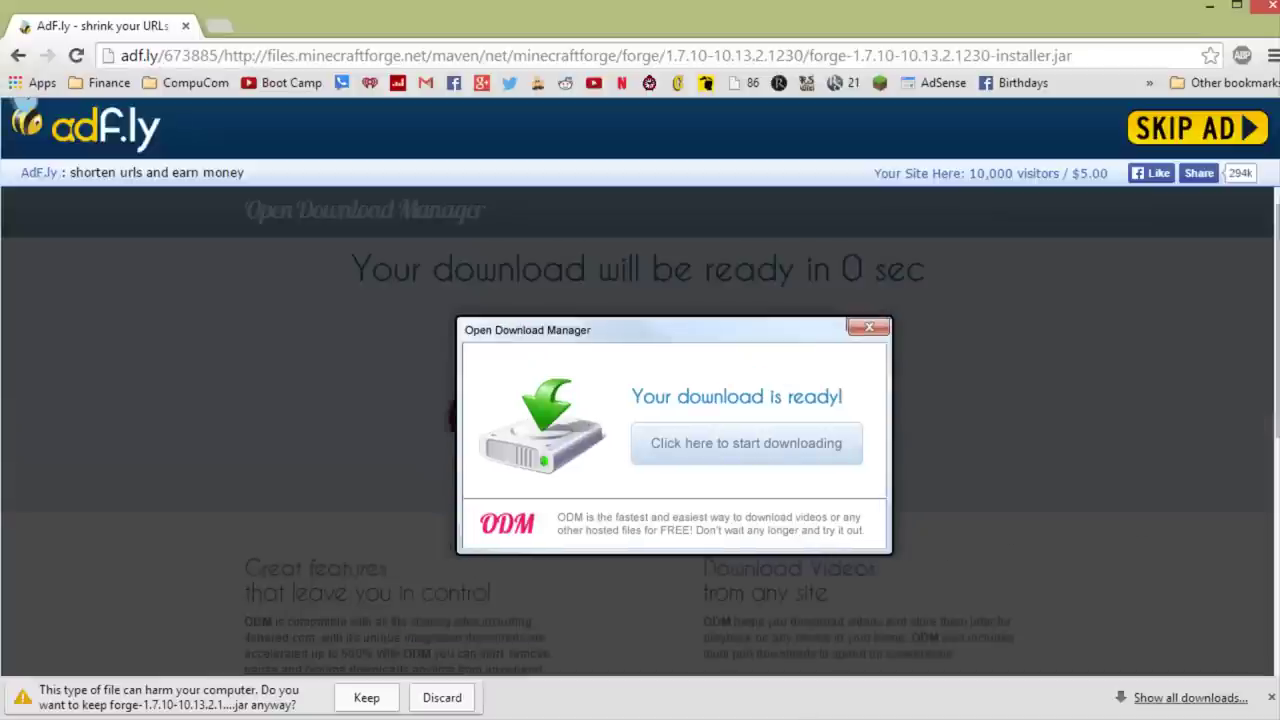
pyautogui.click(368, 695)
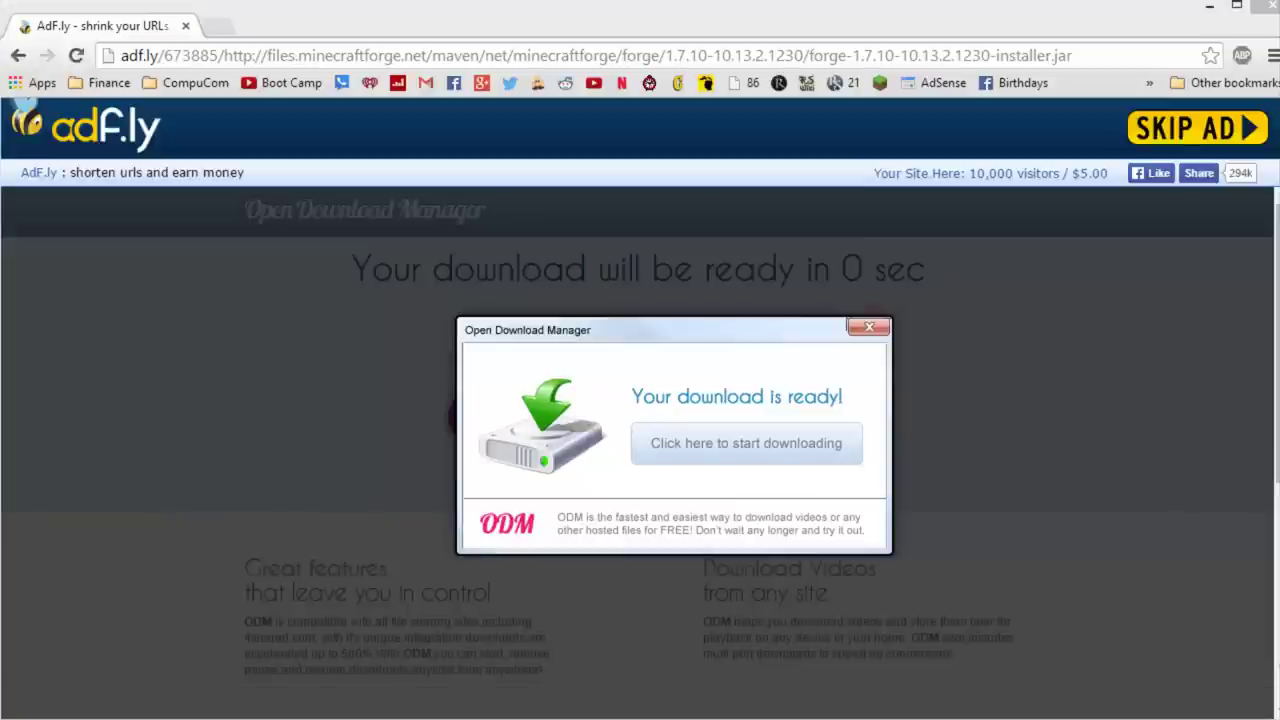
# Install the Forge 10.13.2.1230 client into the .minecraft folder with the Forge installer.
pyautogui.moveTo(264, 270); pyautogui.dragTo(614, 284)
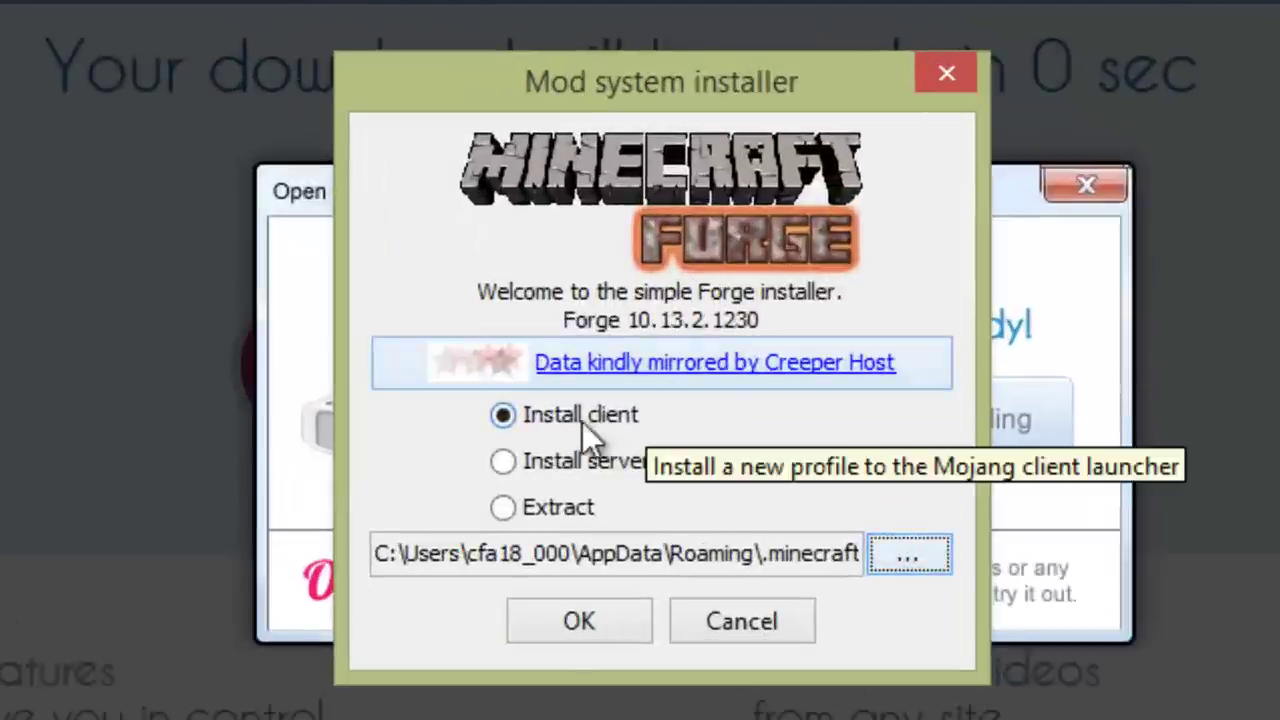
pyautogui.click(580, 636)
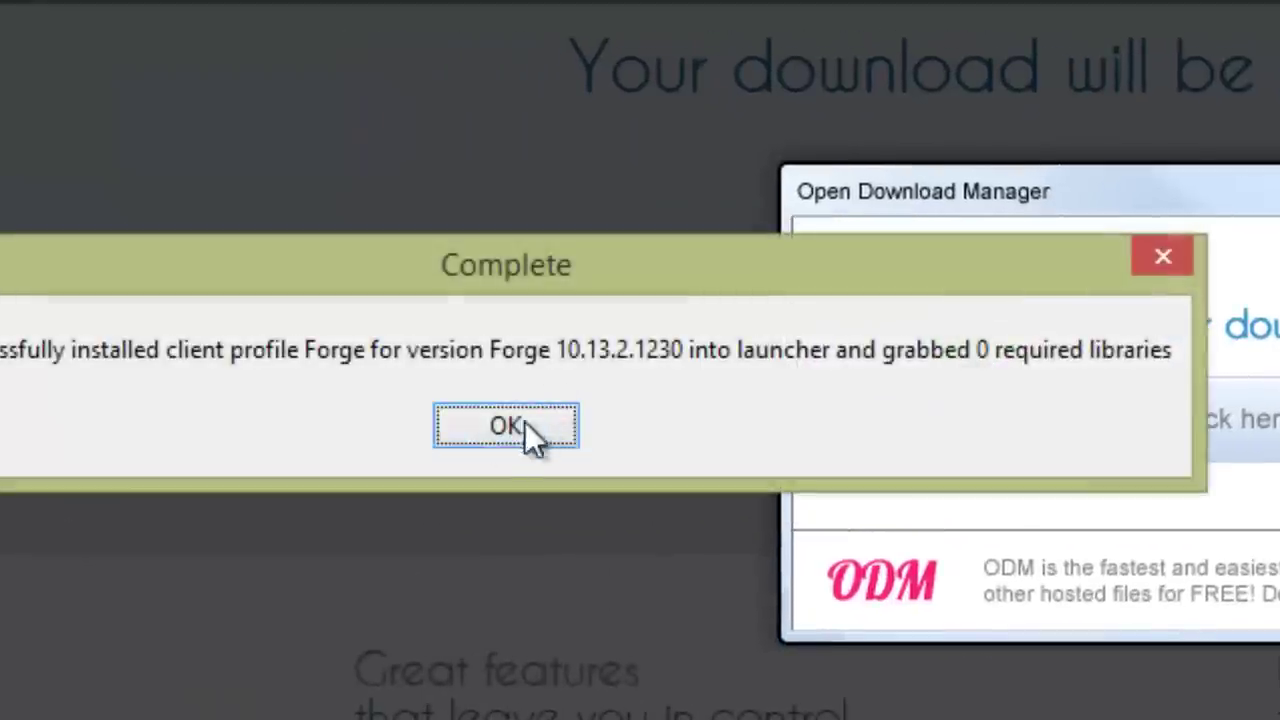
pyautogui.moveTo(392, 284); pyautogui.dragTo(530, 284)
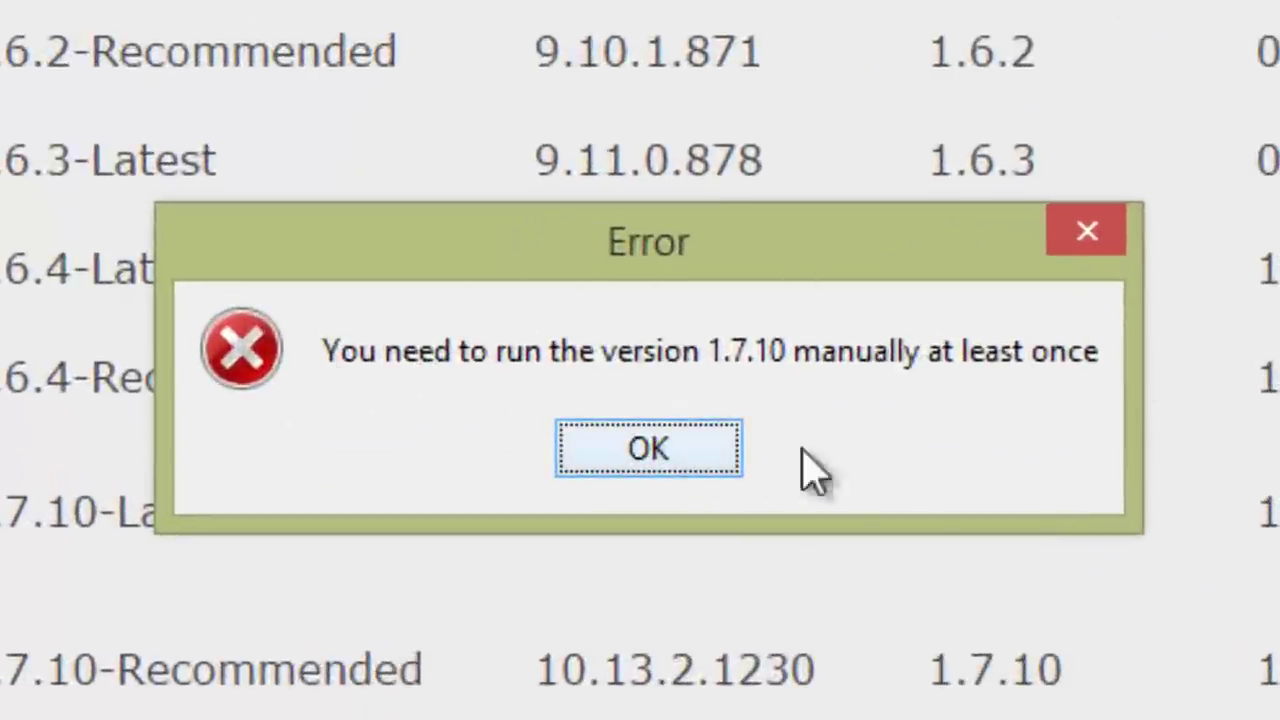
# Dismiss the Forge installer error, set the default Minecraft launcher profile to release 1.7.10 and save it.
pyautogui.click(676, 452)
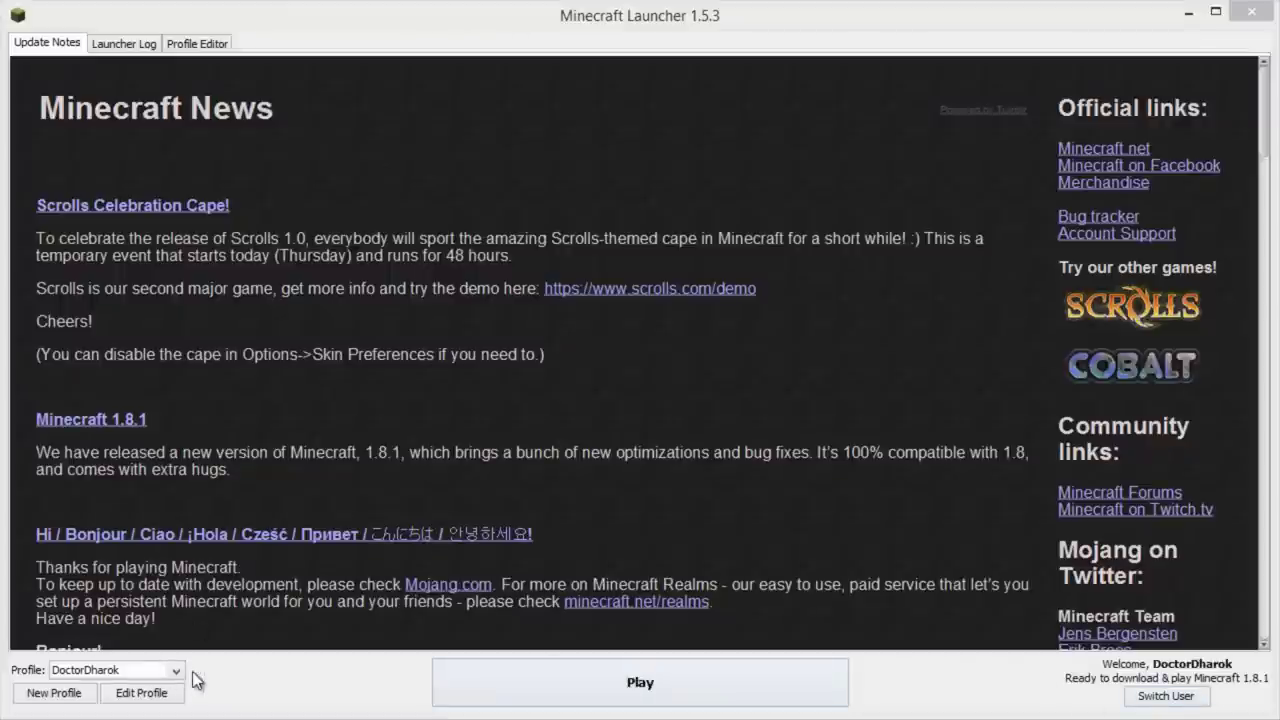
pyautogui.click(141, 693)
pyautogui.click(465, 446)
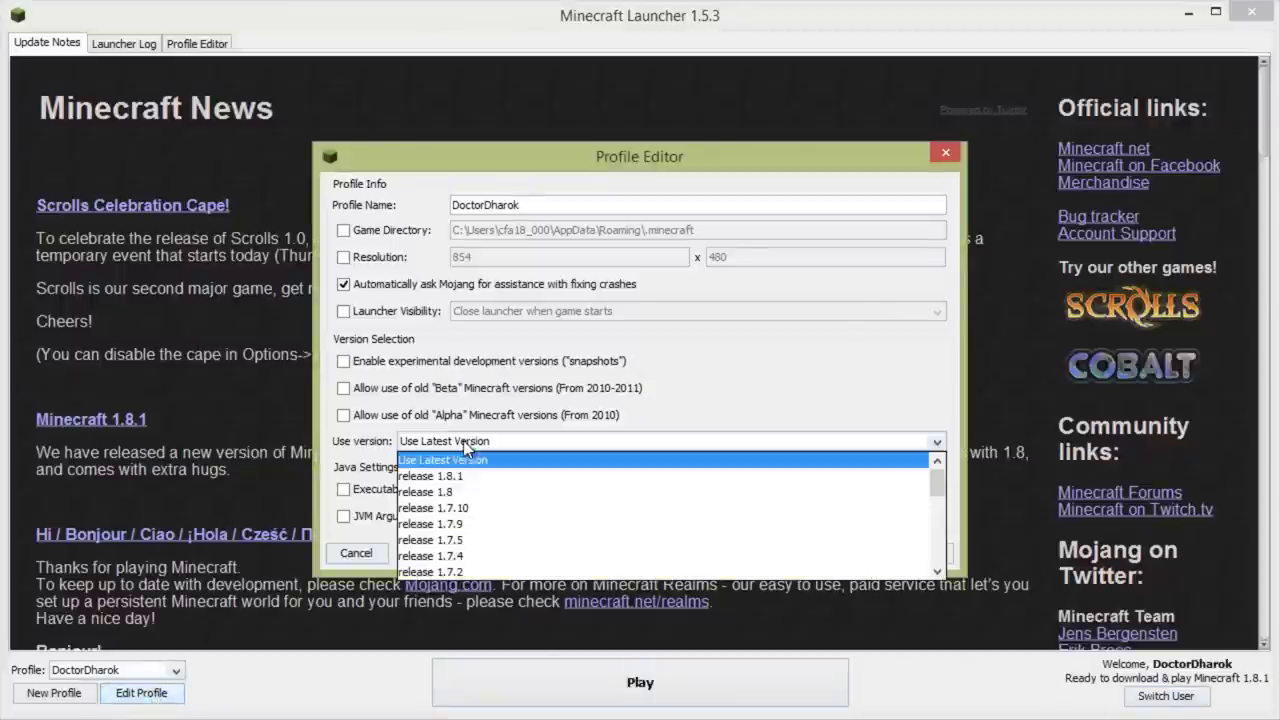
pyautogui.click(478, 508)
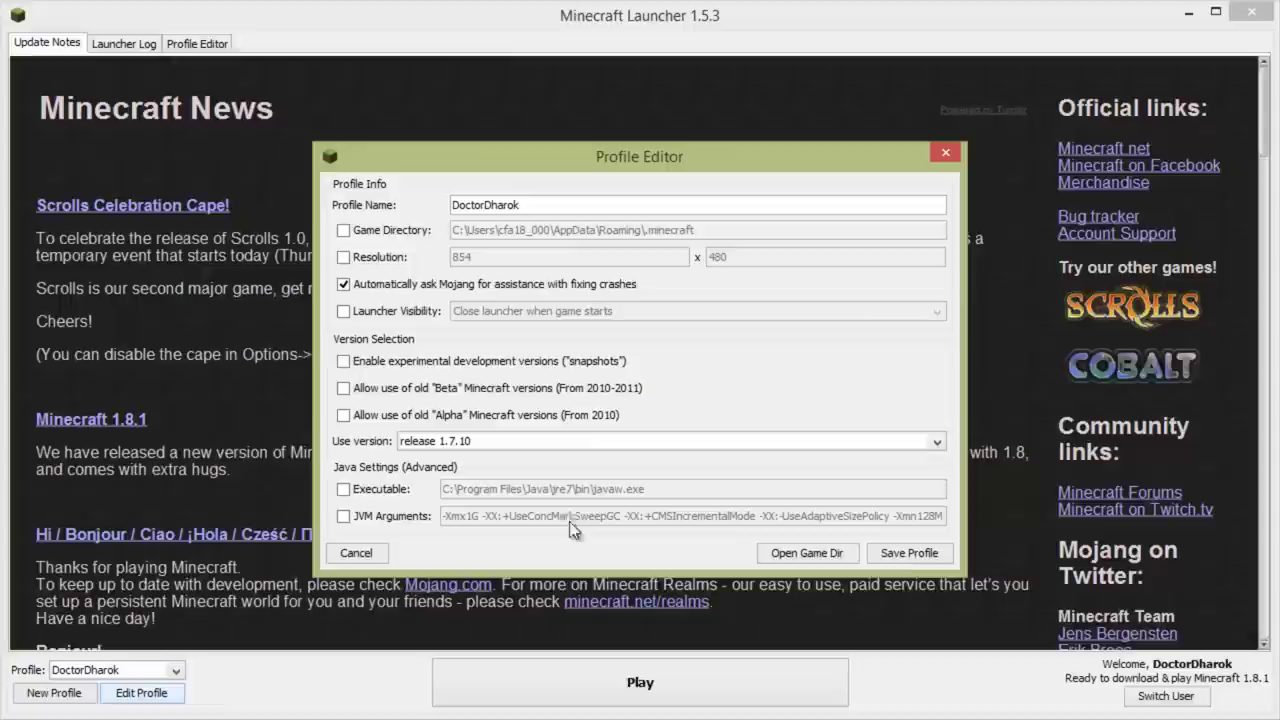
pyautogui.click(913, 555)
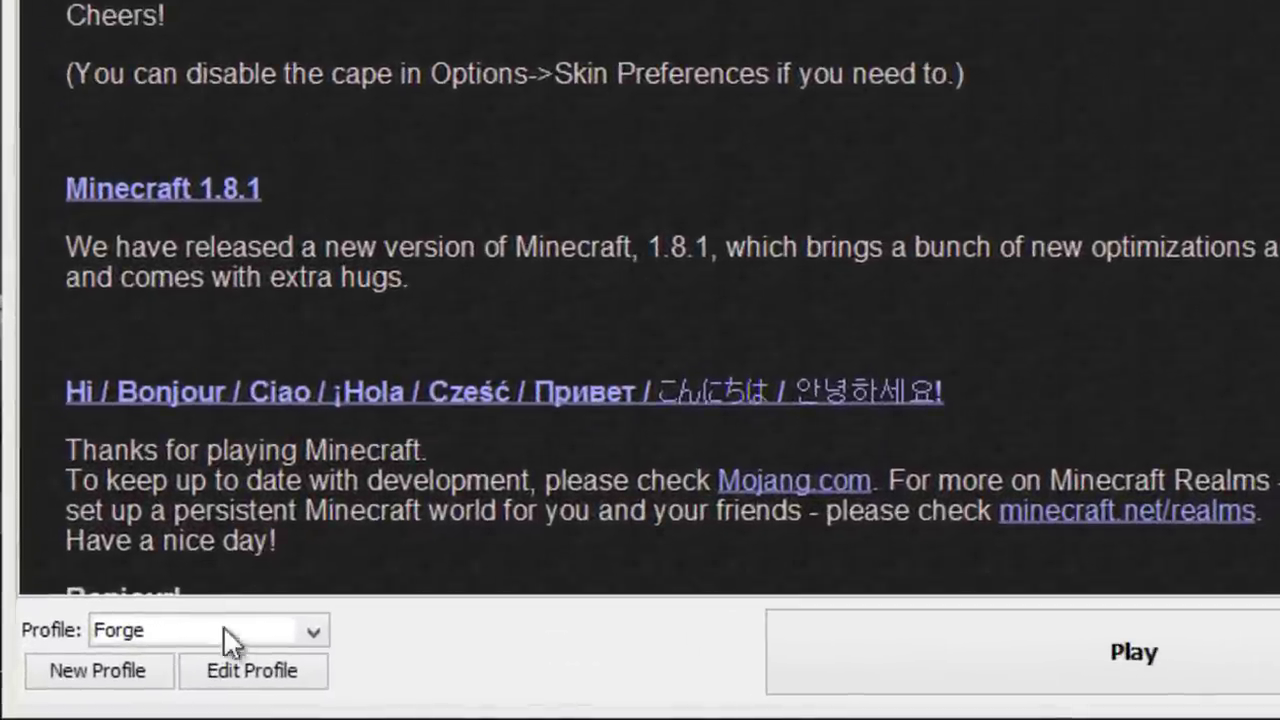
# Check the modpacks\Forge part of the Forge profile's game directory and save the profile.
pyautogui.click(272, 682)
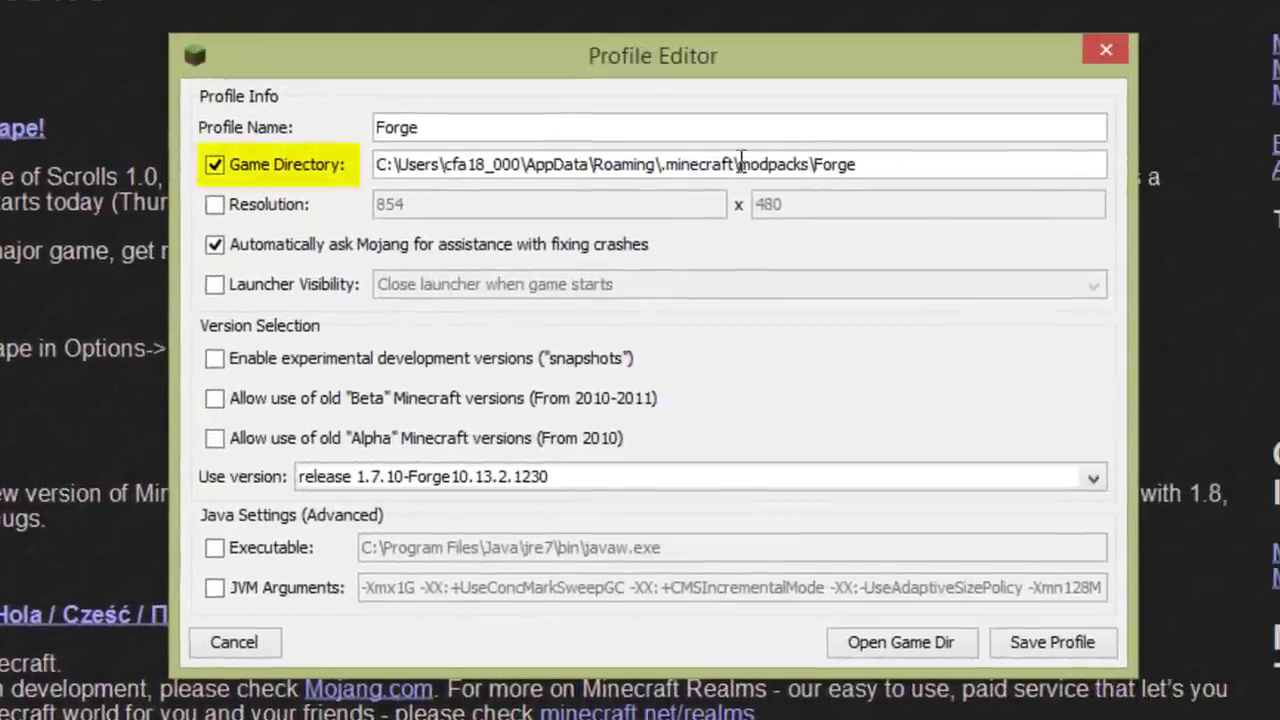
pyautogui.moveTo(738, 164); pyautogui.dragTo(858, 164)
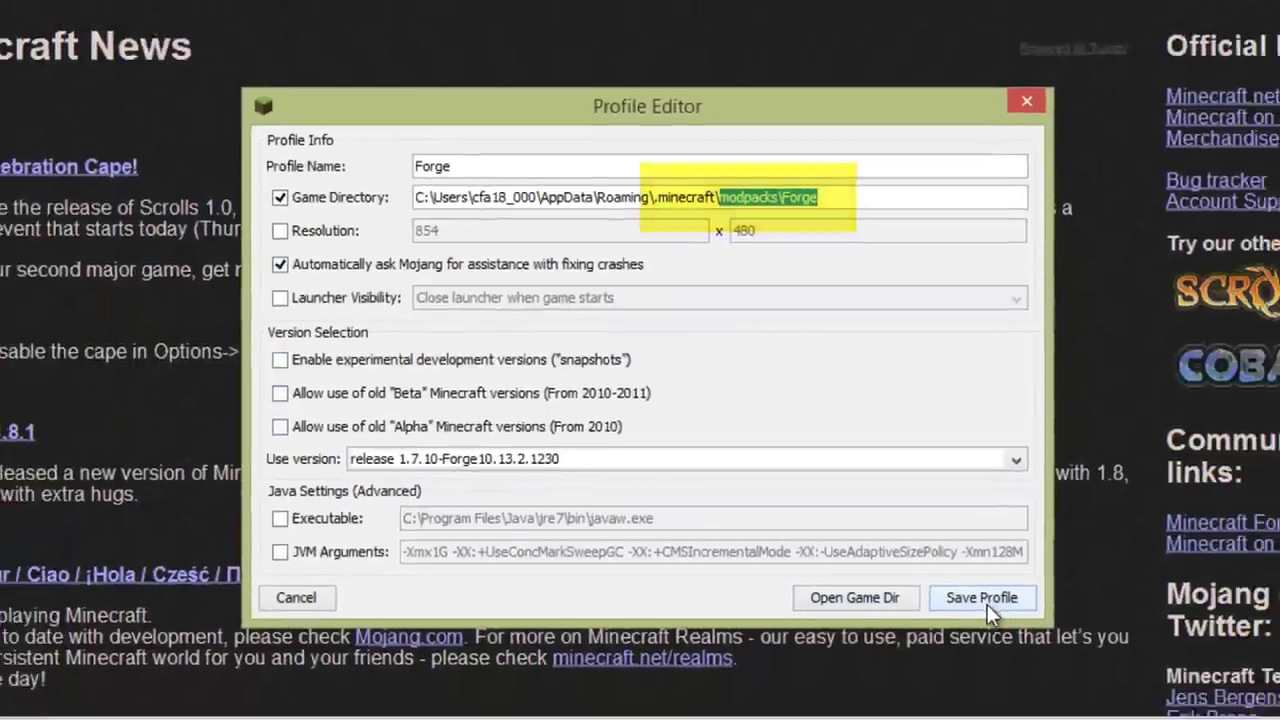
pyautogui.click(1052, 642)
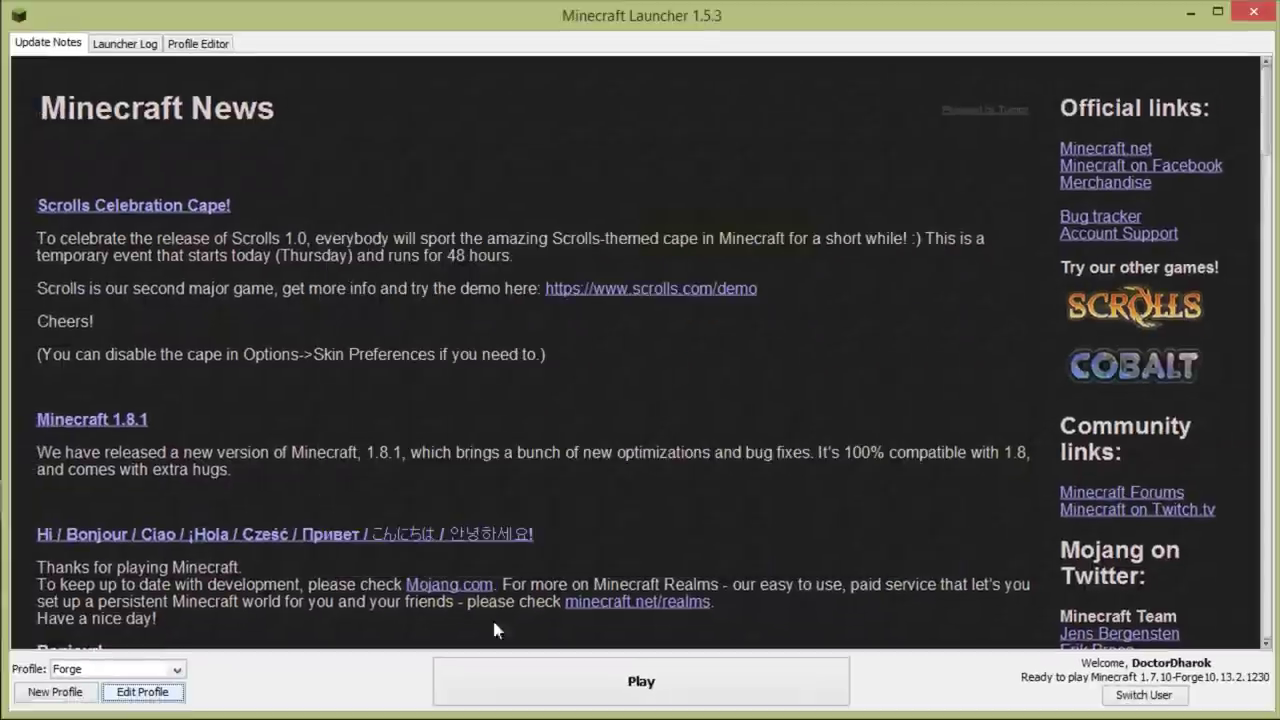
# Create a new launcher profile from the Forge one and name it "1.7.10 Botania Mod review".
pyautogui.click(58, 691)
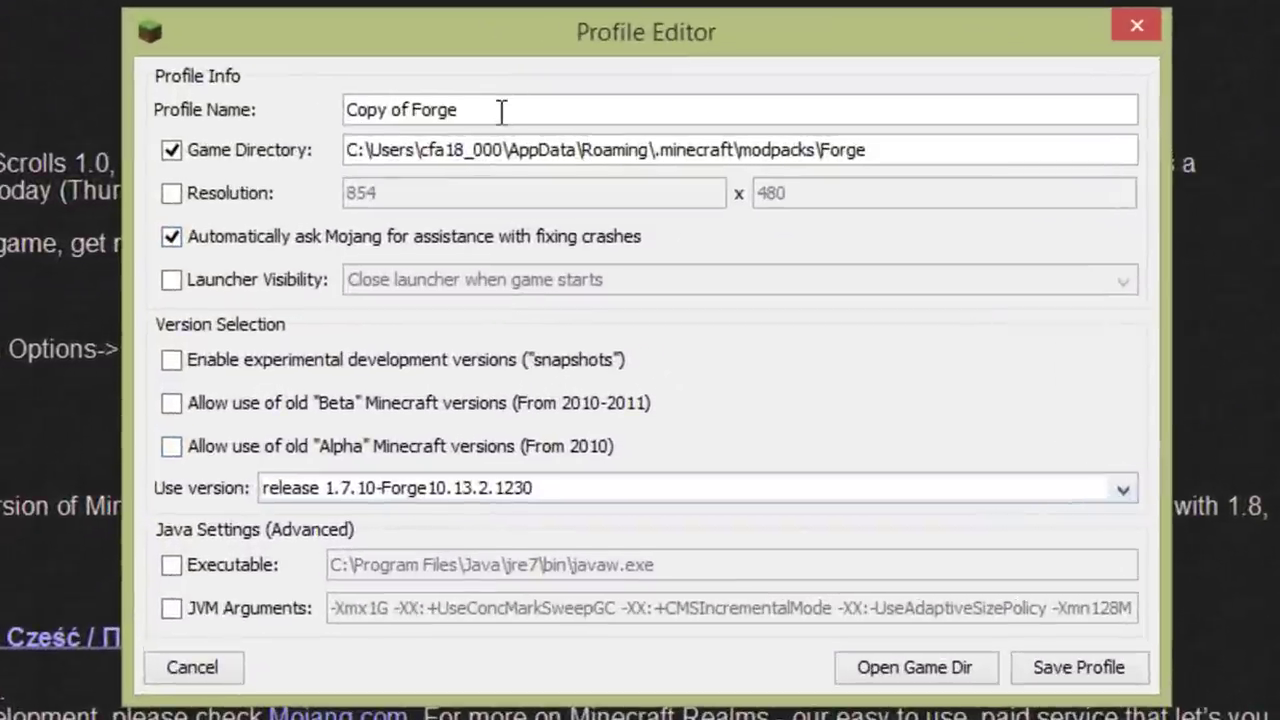
pyautogui.moveTo(502, 110); pyautogui.dragTo(255, 96)
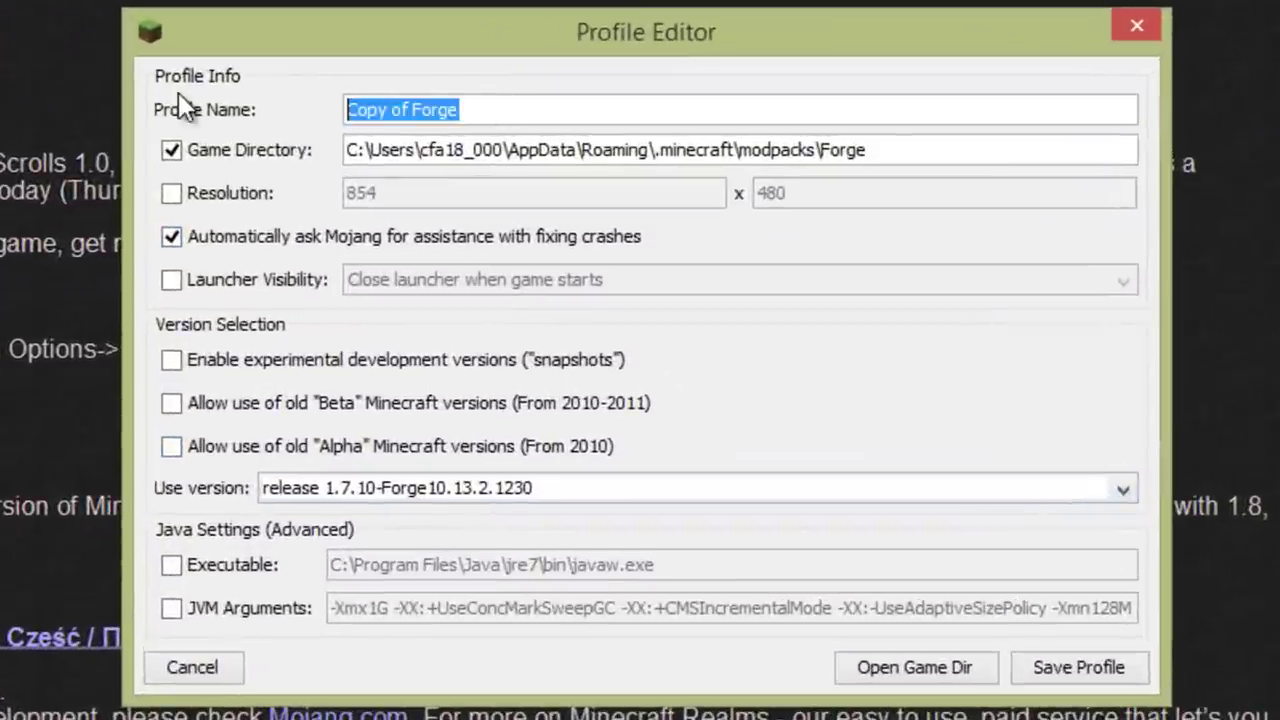
pyautogui.write('1.7.10 Bota')
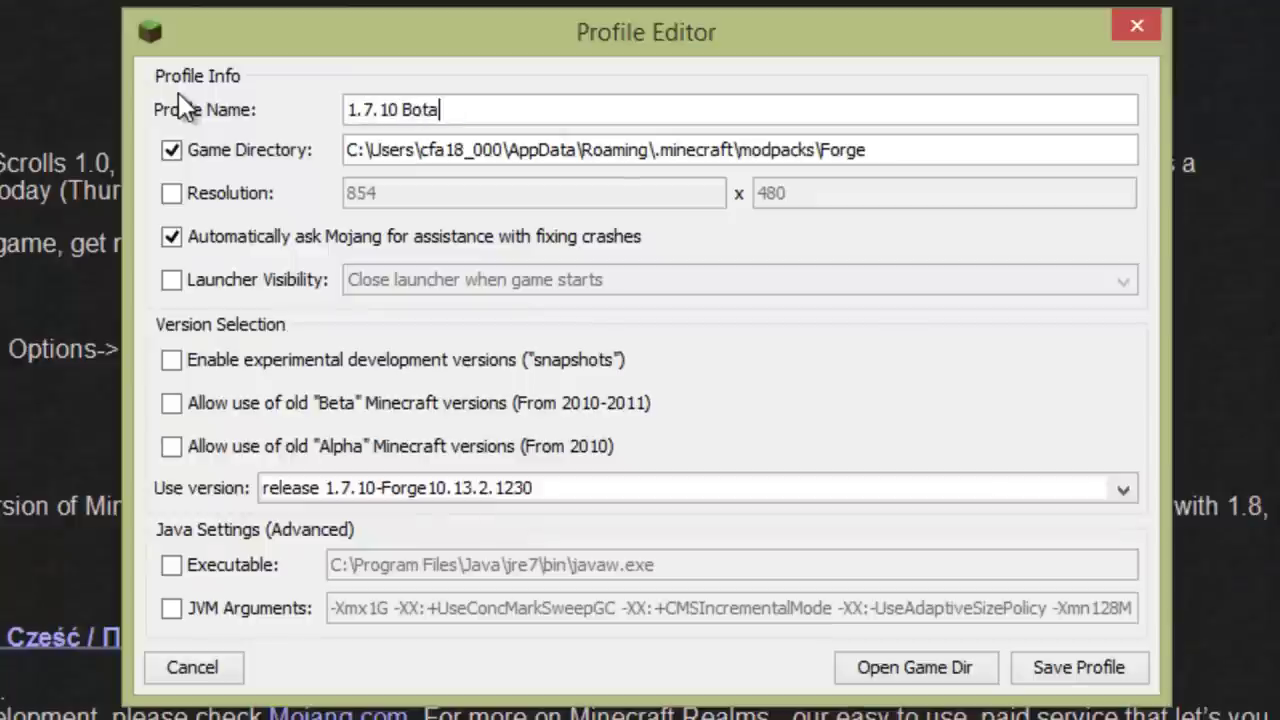
pyautogui.write('nia Mod review')
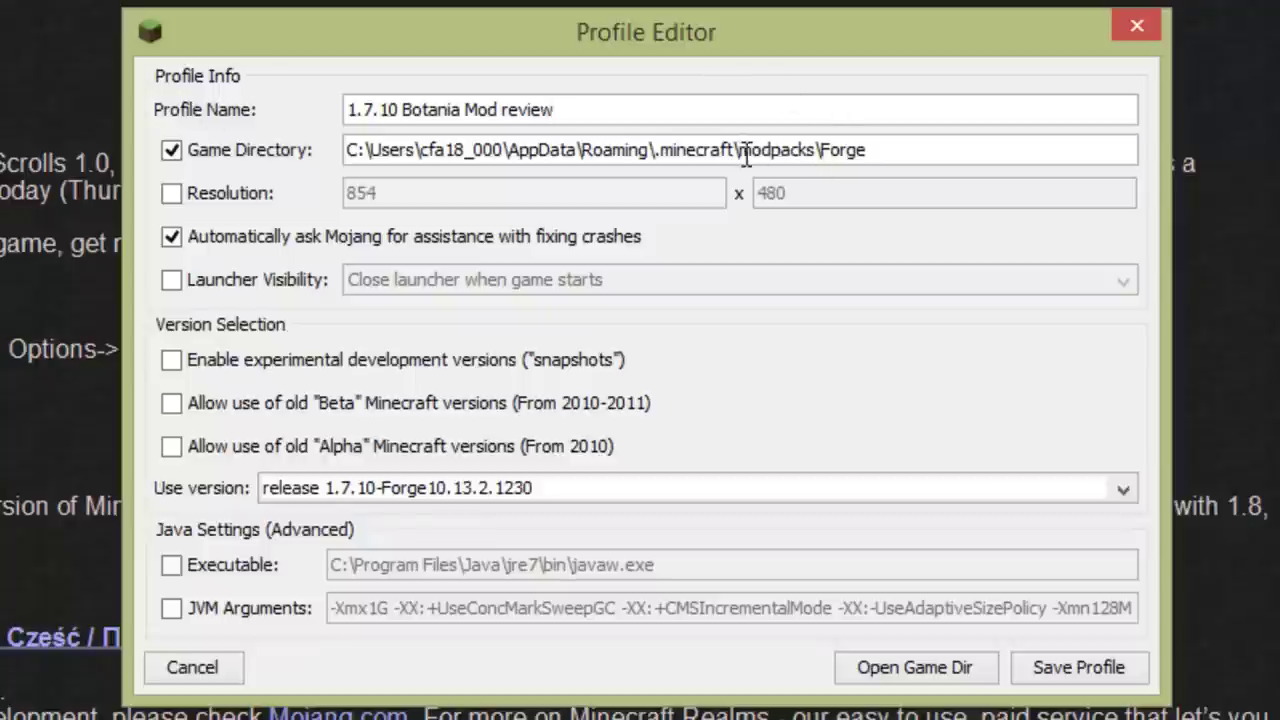
# Point the new profile's game directory to the modpacks\Botania folder inside .minecraft and save the profile.
pyautogui.moveTo(742, 150); pyautogui.dragTo(986, 146)
pyautogui.click(822, 155)
pyautogui.click(986, 146)
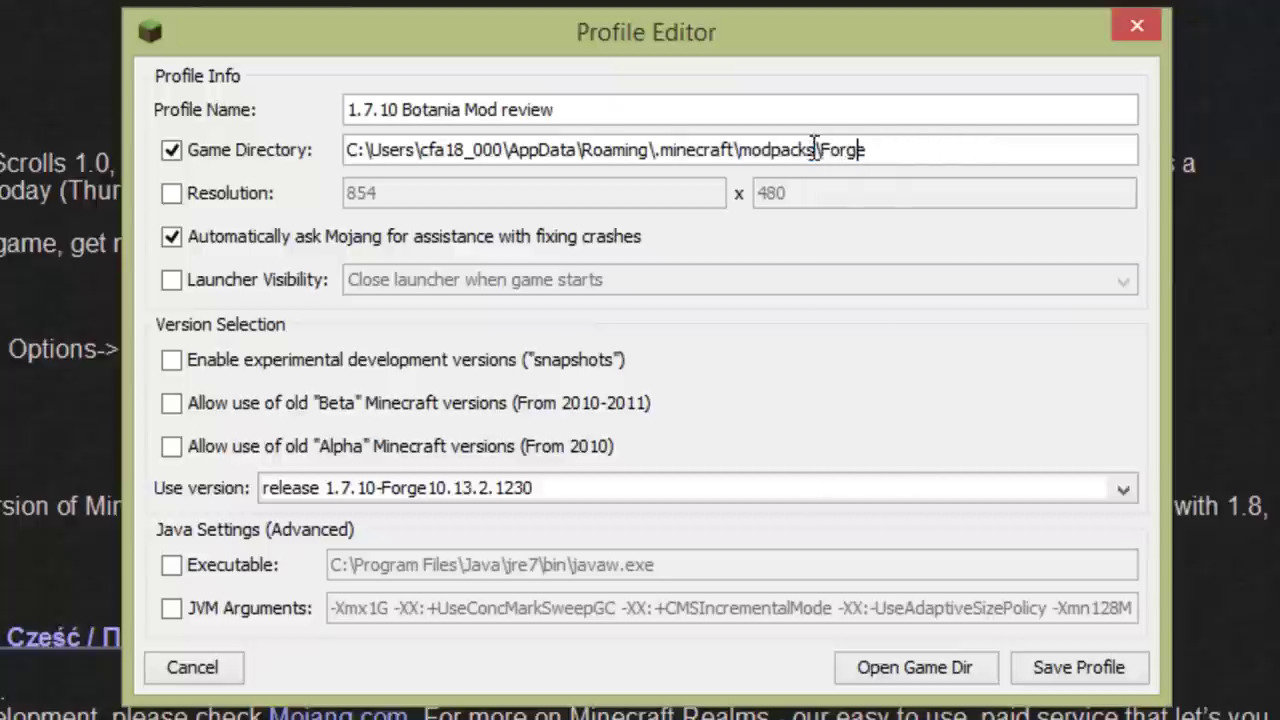
pyautogui.moveTo(822, 150); pyautogui.dragTo(1006, 157)
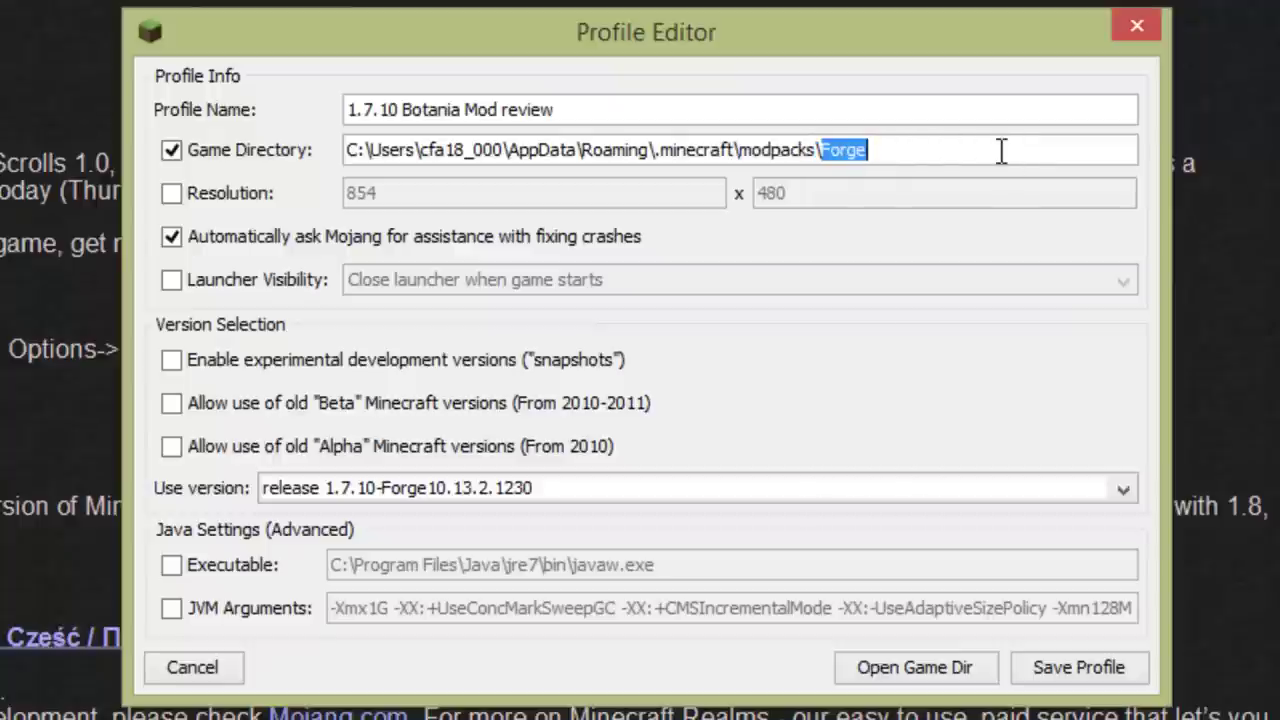
pyautogui.write('Botania')
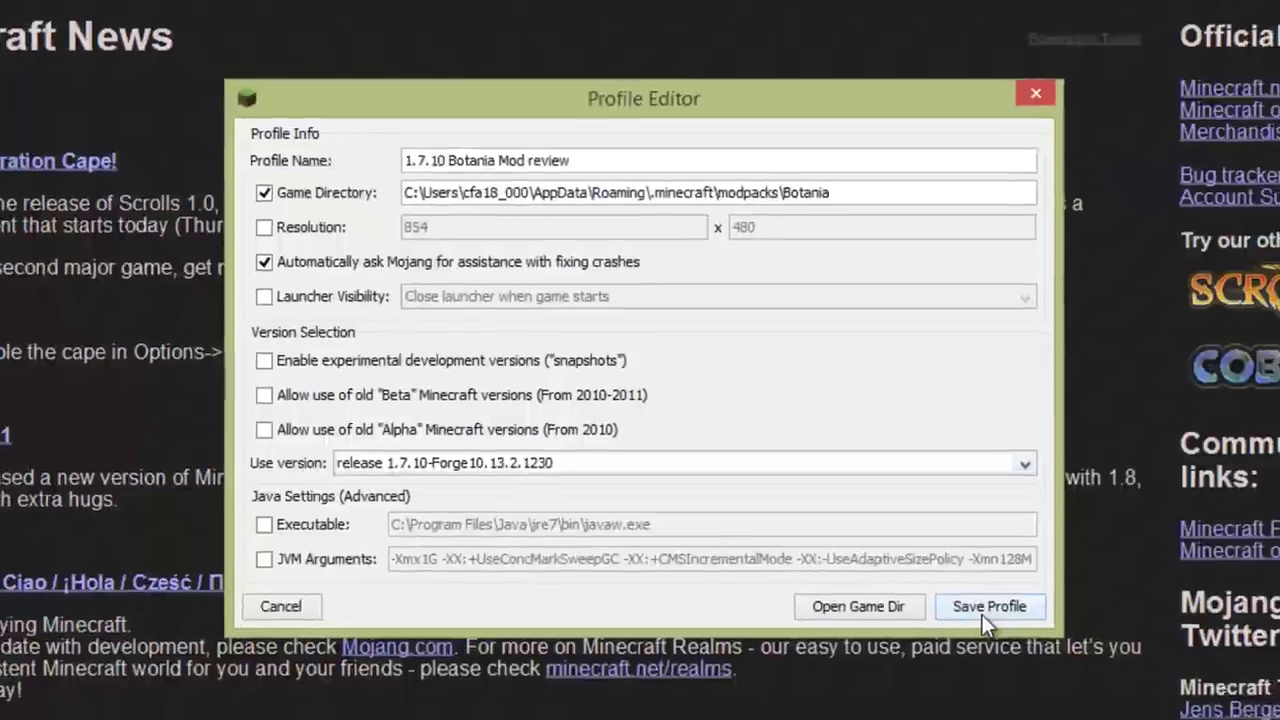
pyautogui.click(1079, 667)
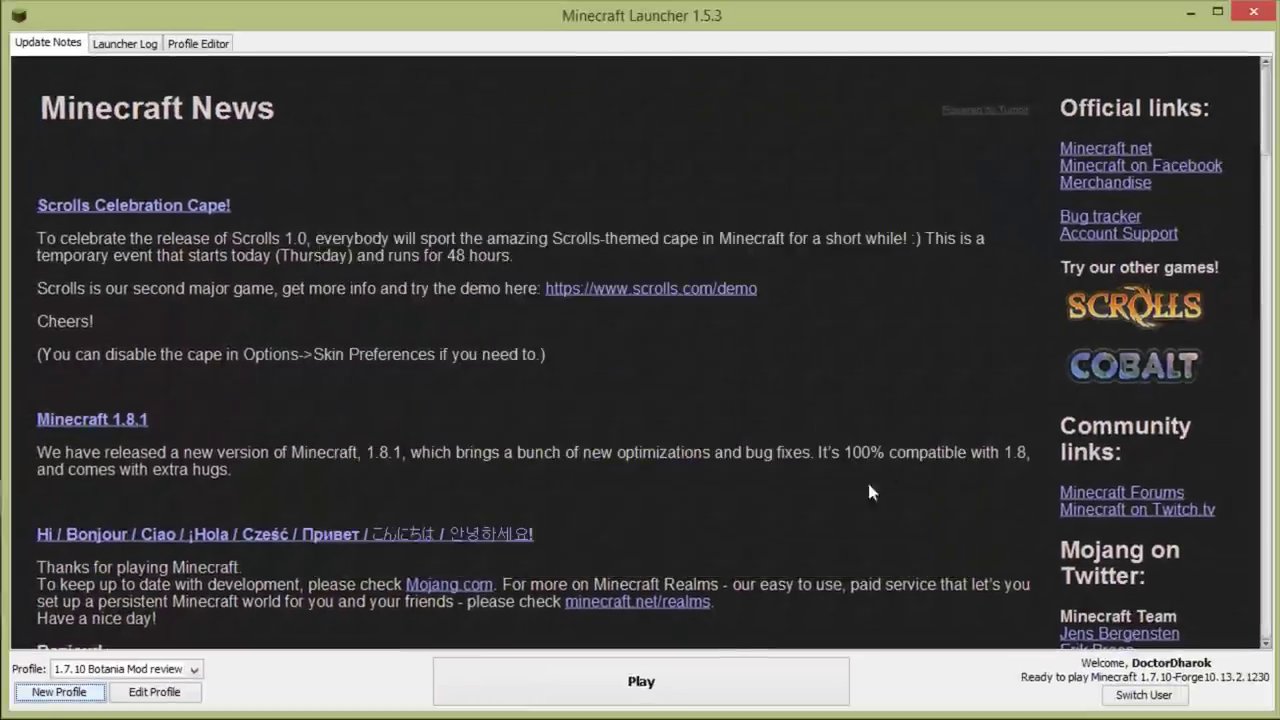
# Rename the Forge launcher profile to "Forge 1.7.10" and save it.
pyautogui.click(140, 669)
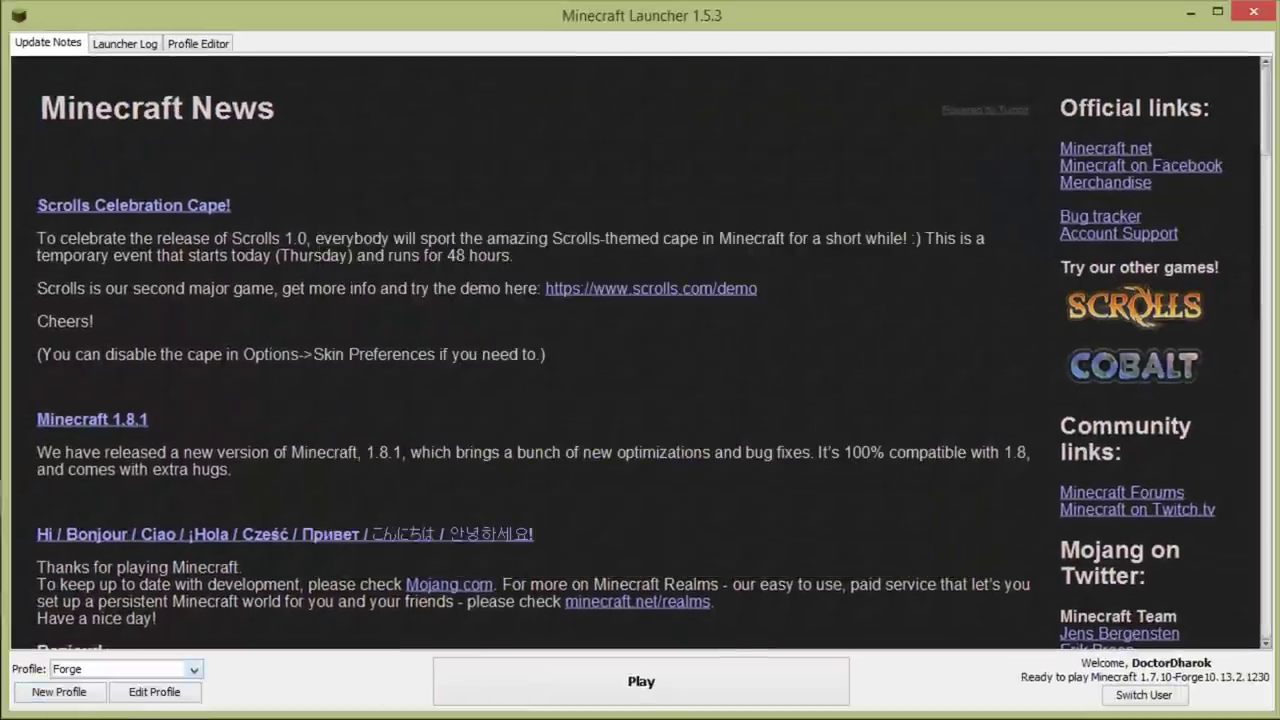
pyautogui.click(137, 697)
pyautogui.click(140, 694)
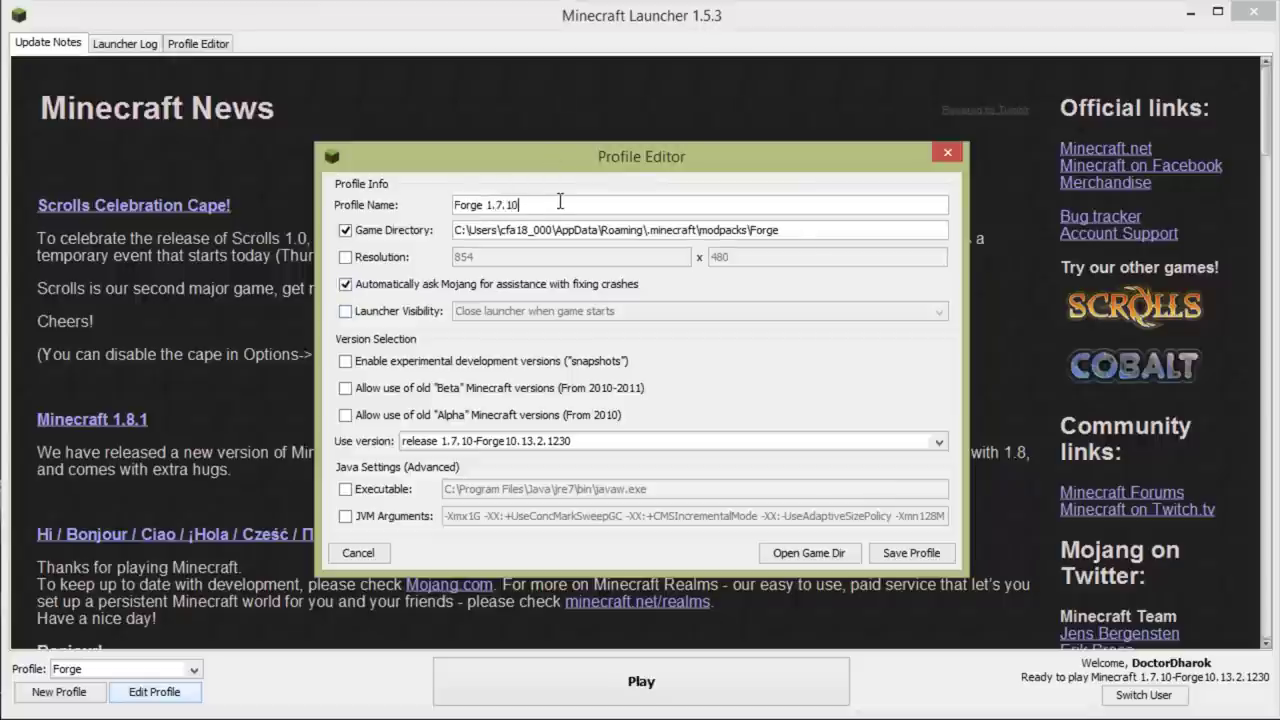
pyautogui.click(909, 555)
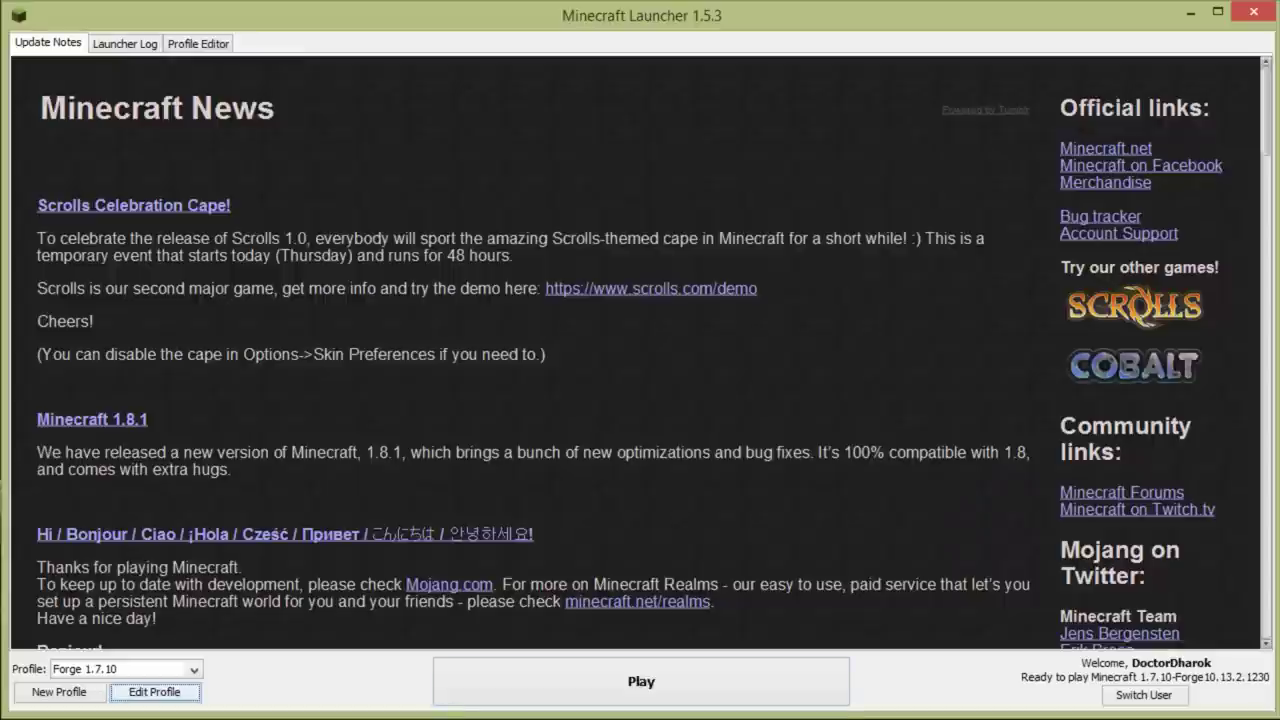
# Choose a launcher profile that uses 1.7.10 Forge and launch Minecraft with it.
pyautogui.click(151, 668)
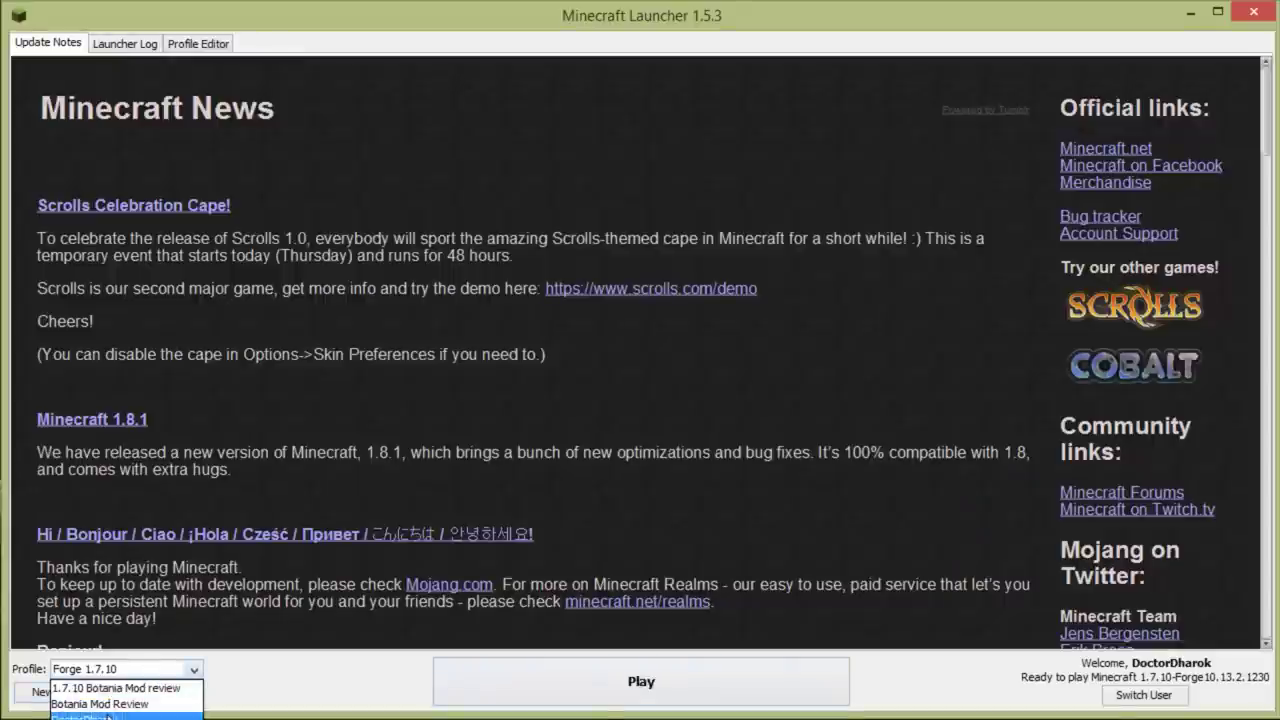
pyautogui.click(465, 700)
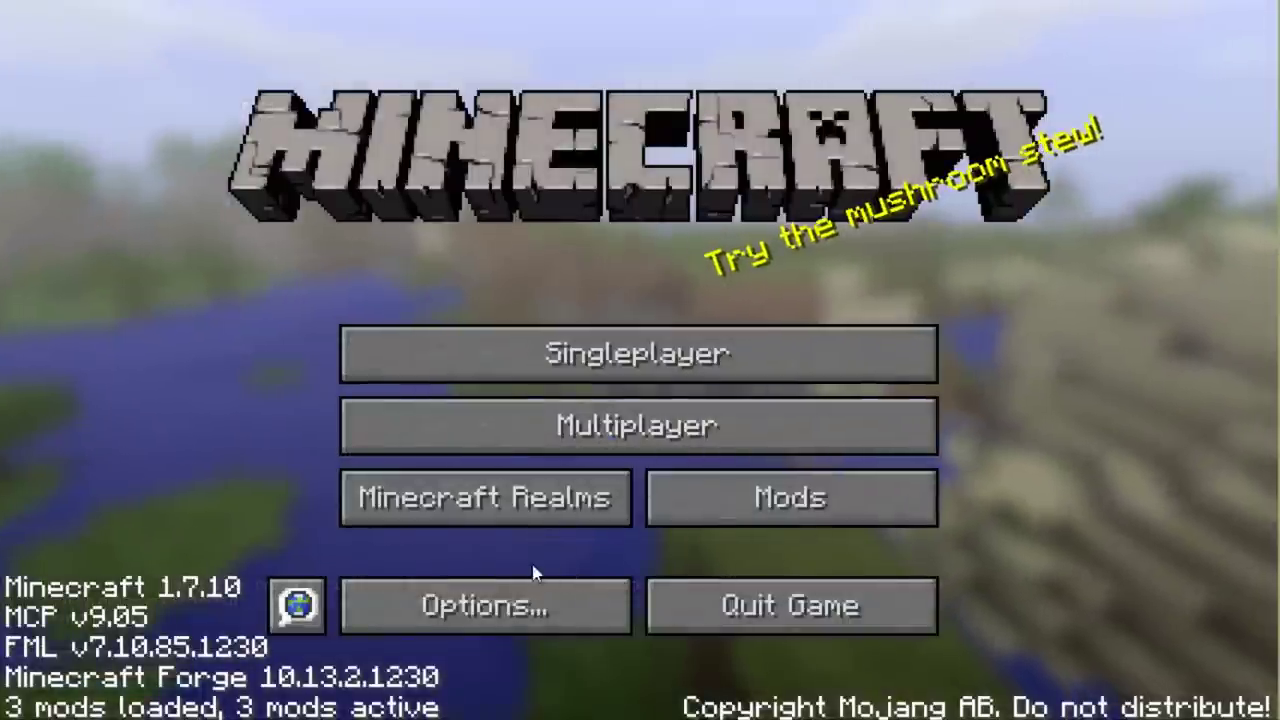
# Open Minecraft's mod list and look through the entries for the loaded mods.
pyautogui.click(717, 500)
pyautogui.click(95, 198)
pyautogui.click(140, 318)
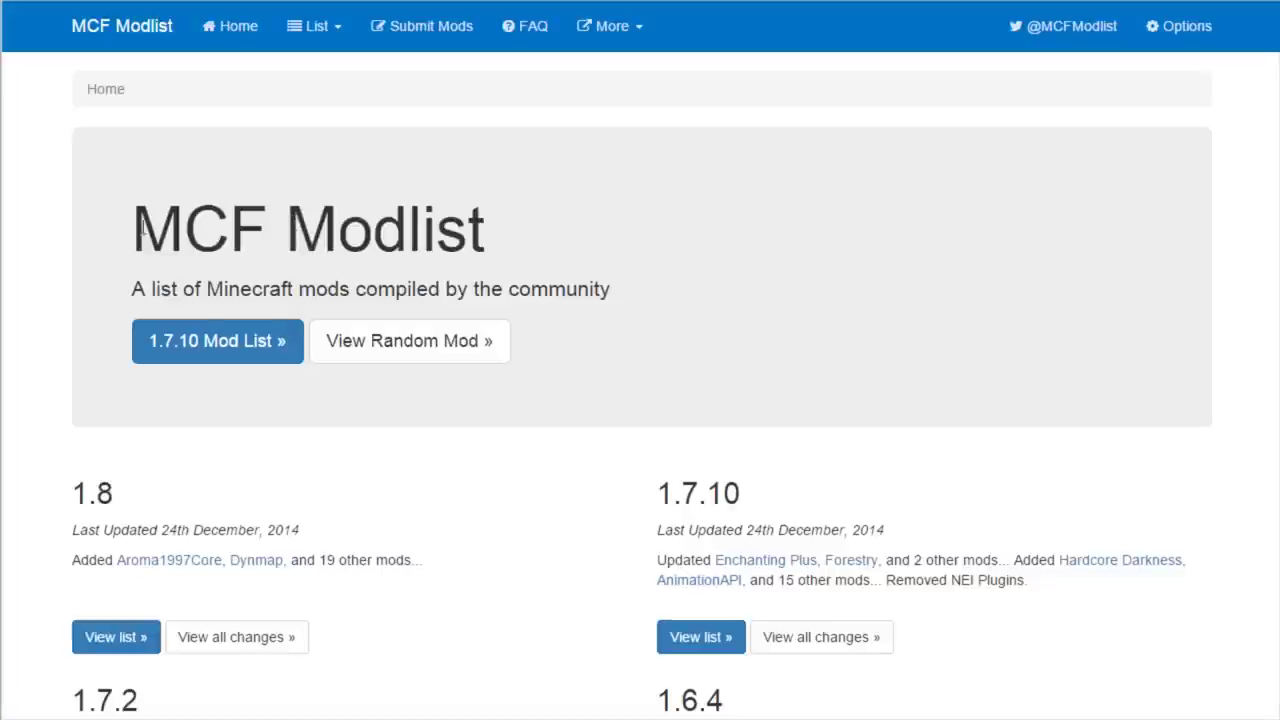
# On the MCF Modlist website, open the 1.7.10 mod list and search it for "Not Enough".
pyautogui.moveTo(140, 229); pyautogui.dragTo(505, 238)
pyautogui.click(642, 218)
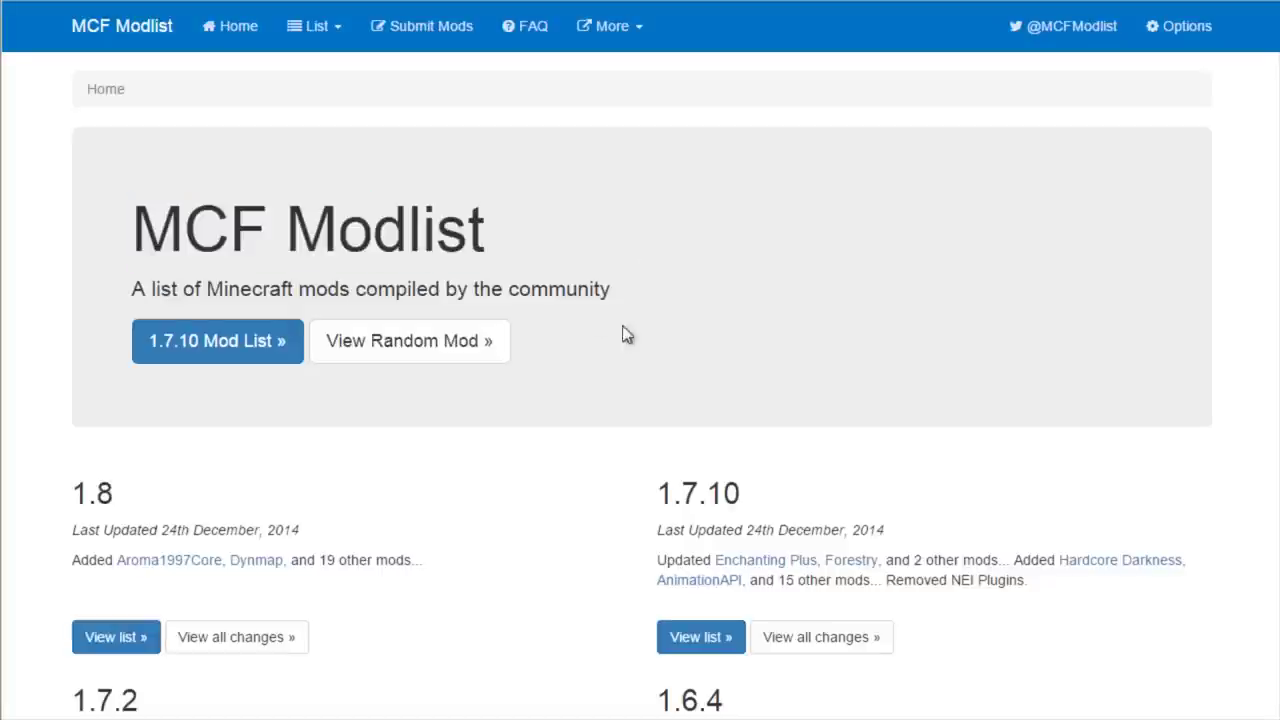
pyautogui.click(240, 354)
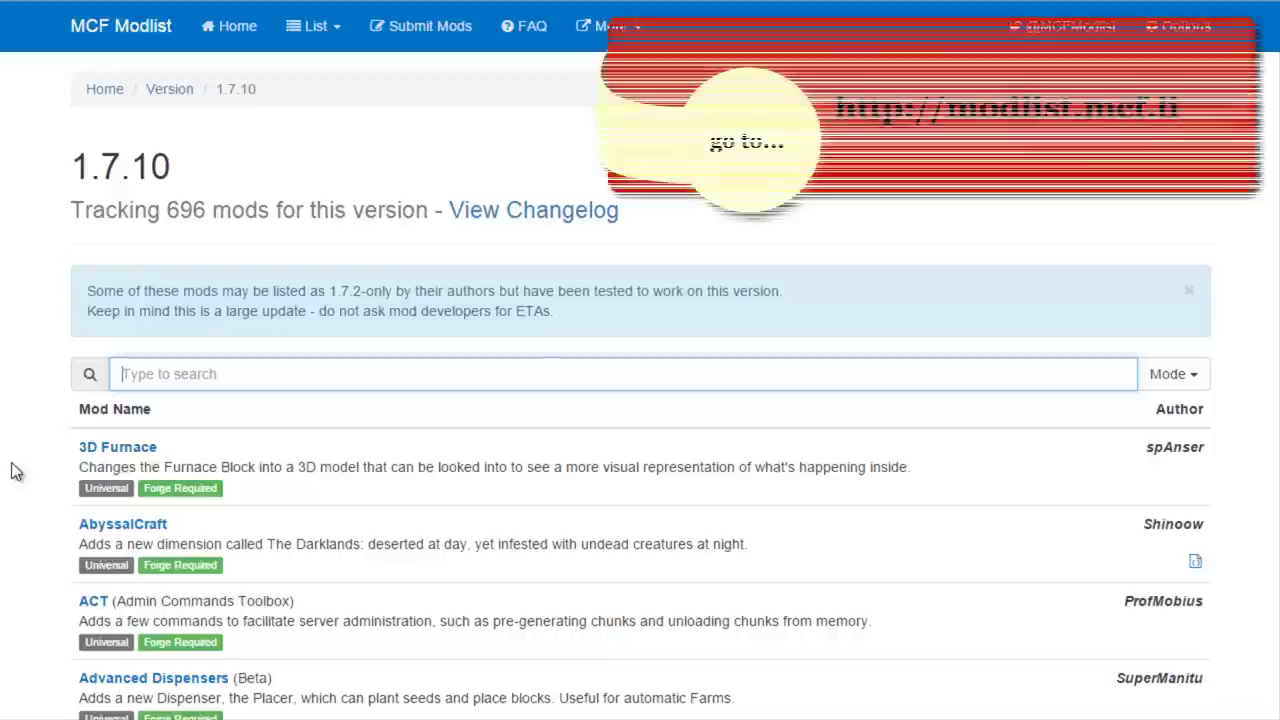
pyautogui.write('N')
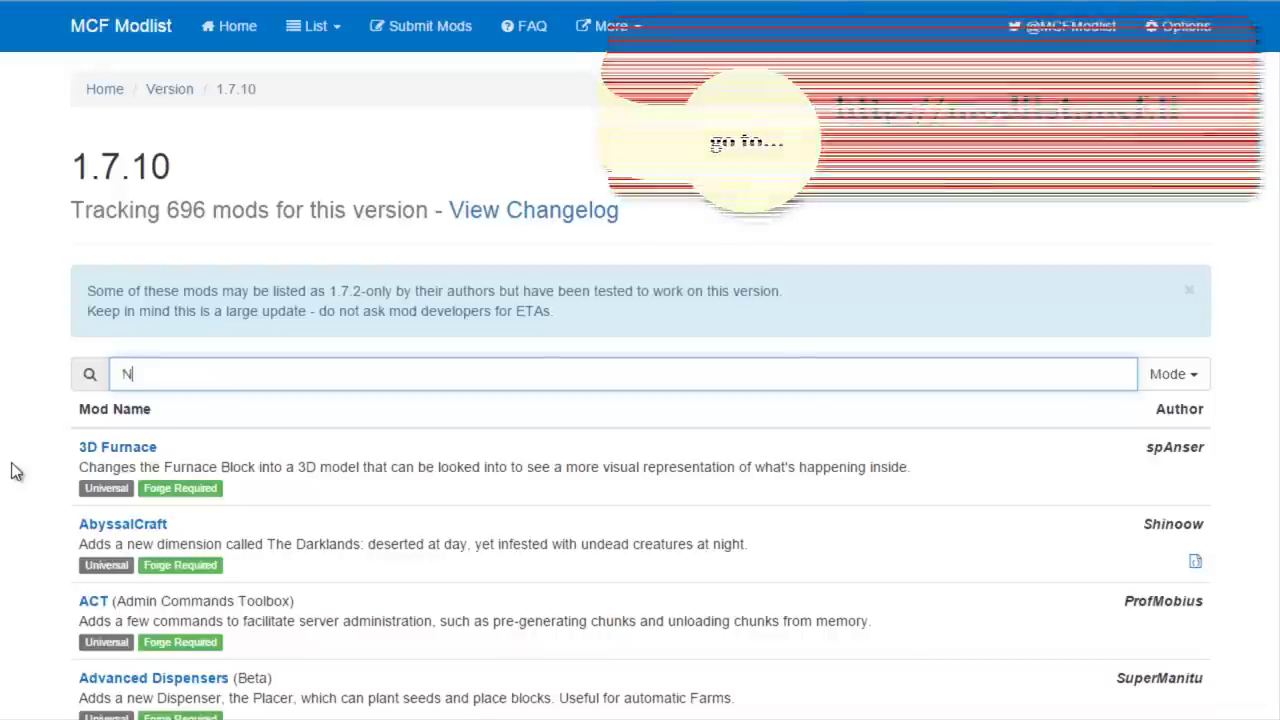
pyautogui.write('ot')
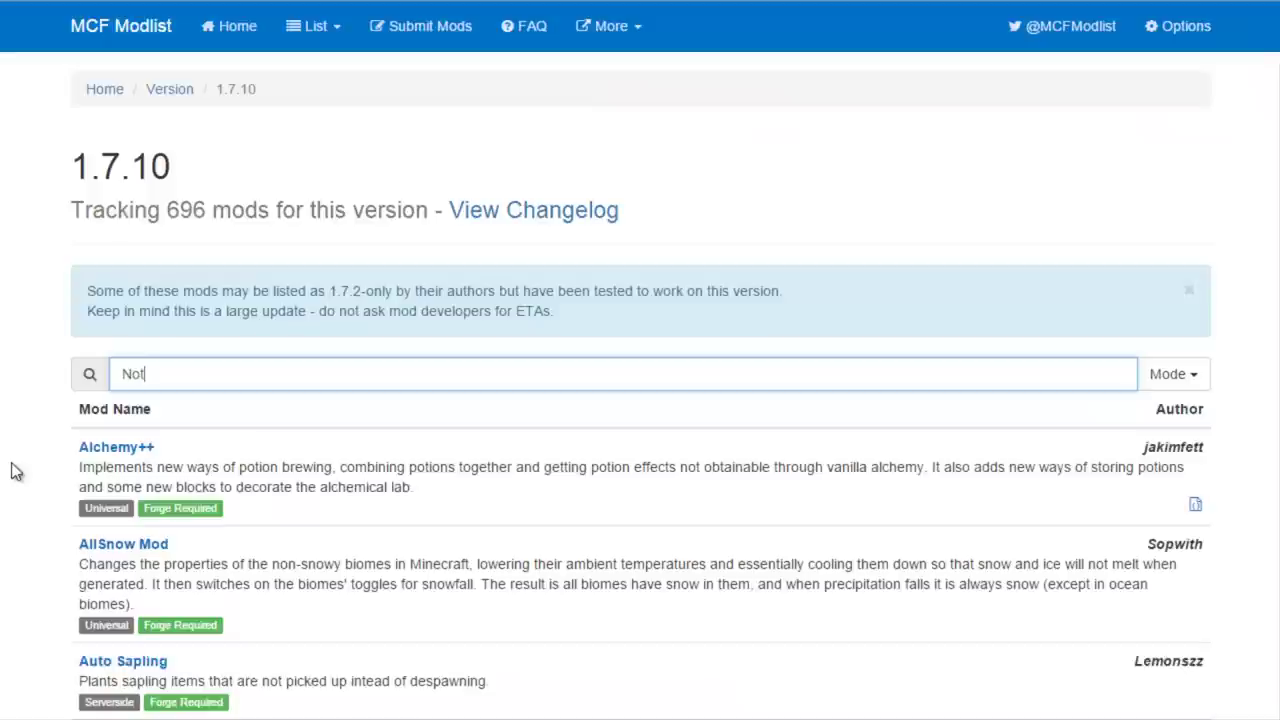
pyautogui.write(' Enough')
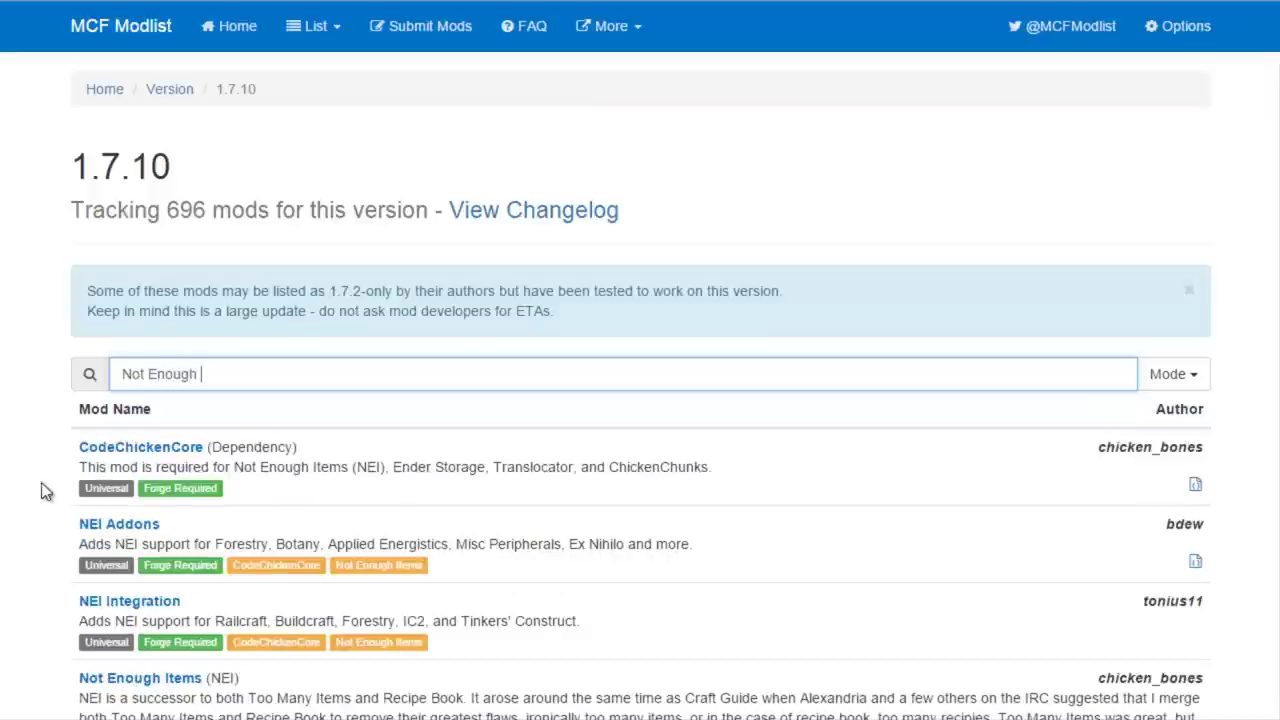
pyautogui.scroll(-3, 245, 683)
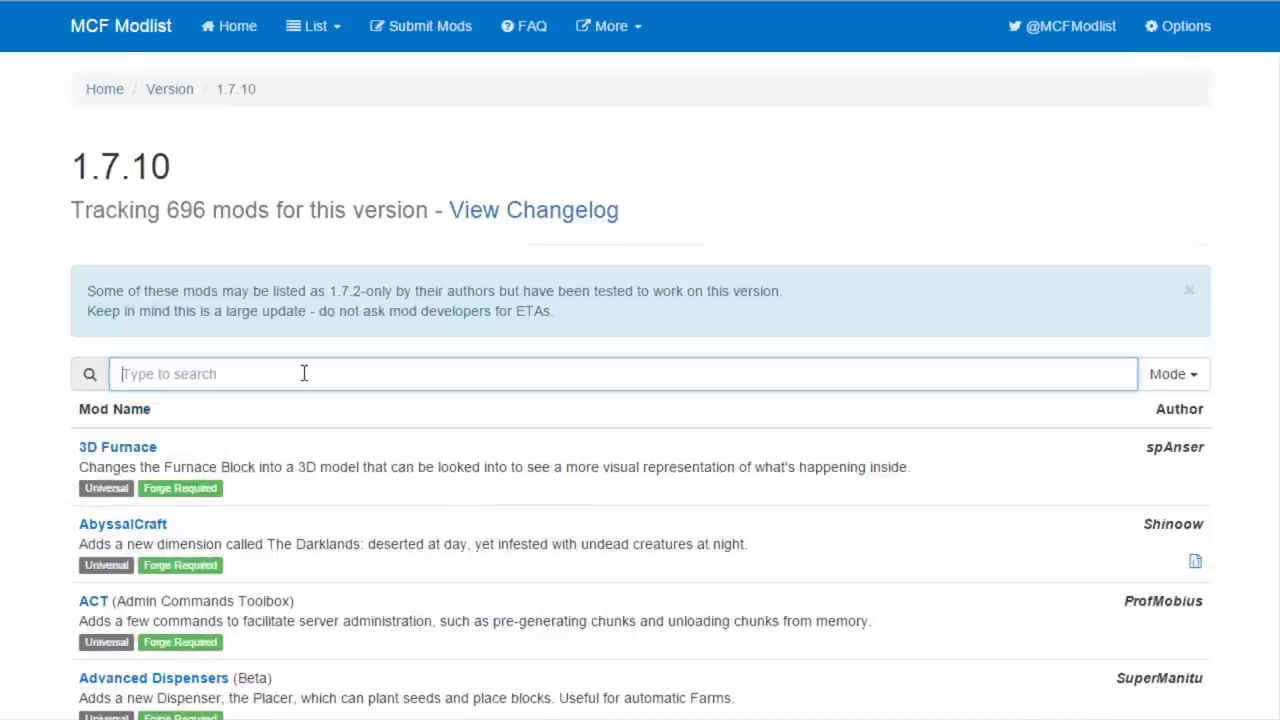
# Search the 1.7.10 mod list for "Botania", open the mod's website and go to its downloads page.
pyautogui.write('Botan')
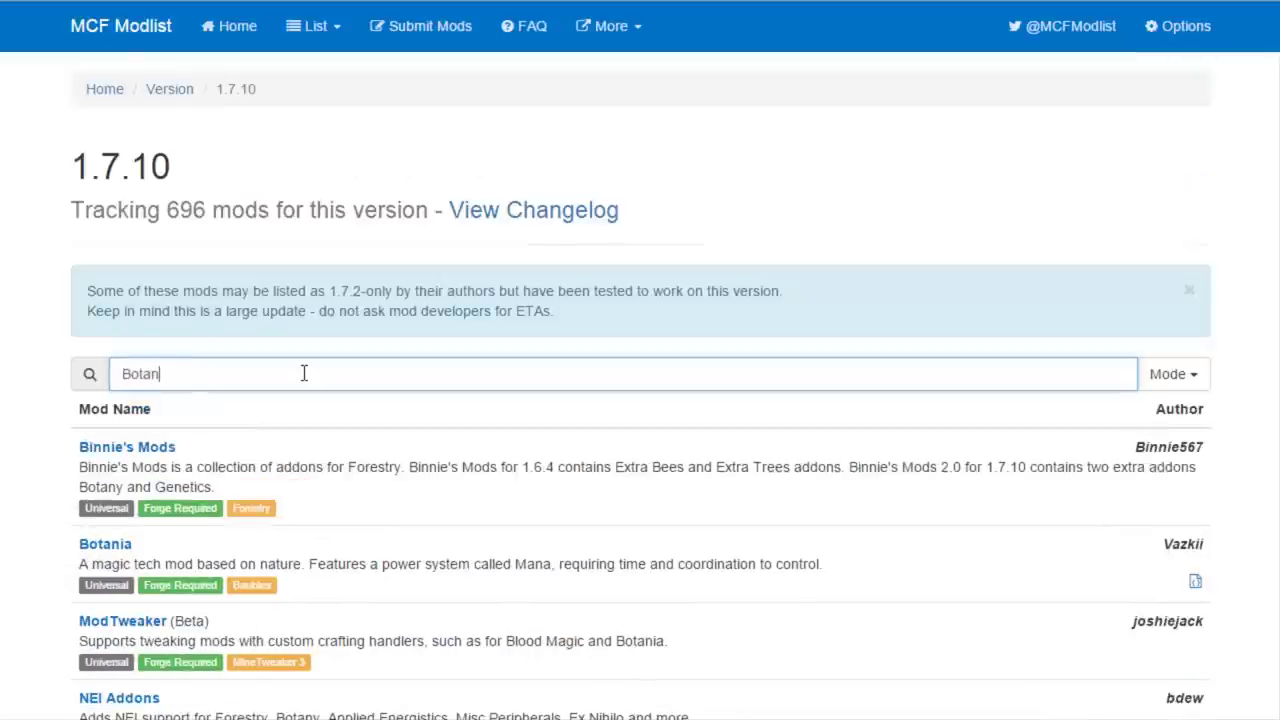
pyautogui.write('ia')
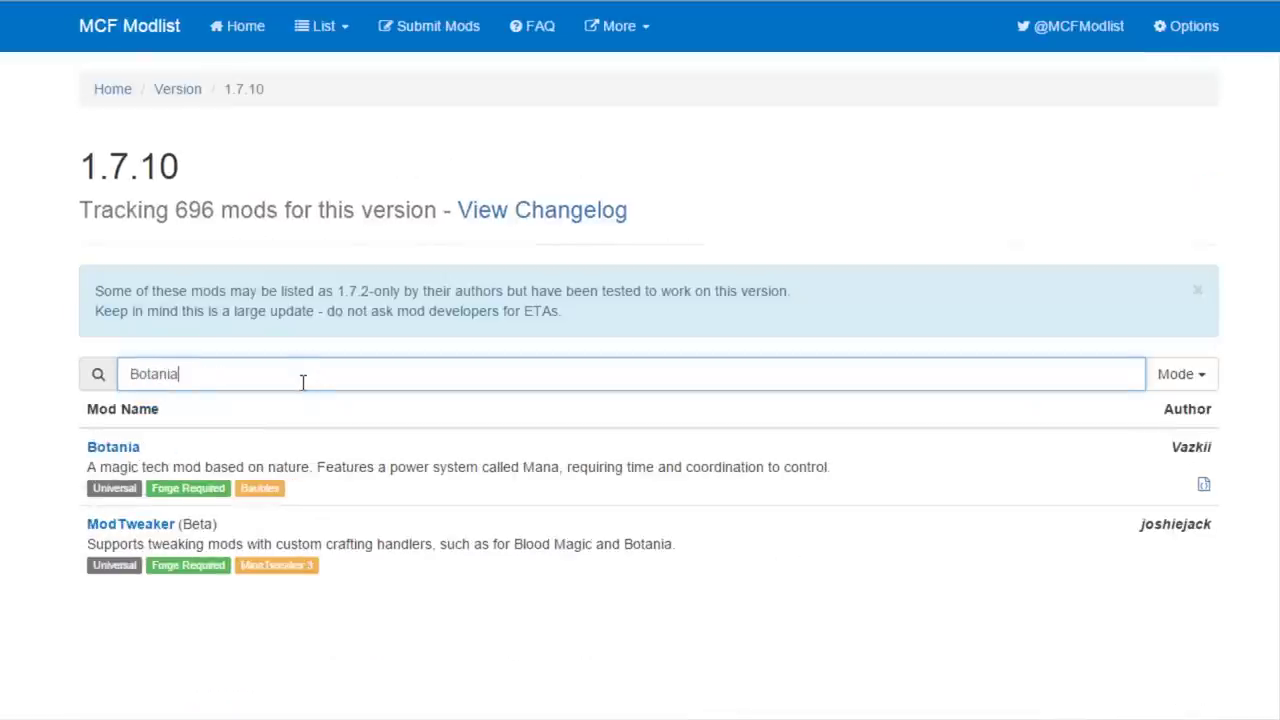
pyautogui.click(114, 448)
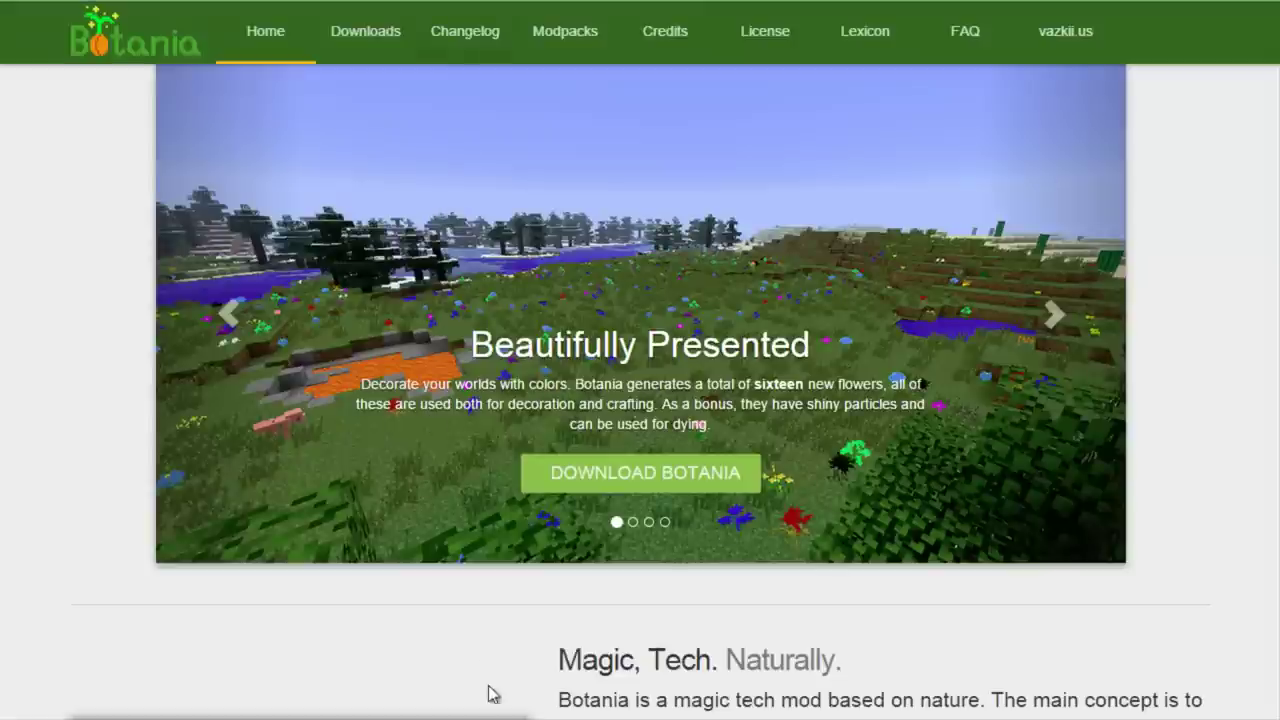
pyautogui.scroll(-6, 624, 480)
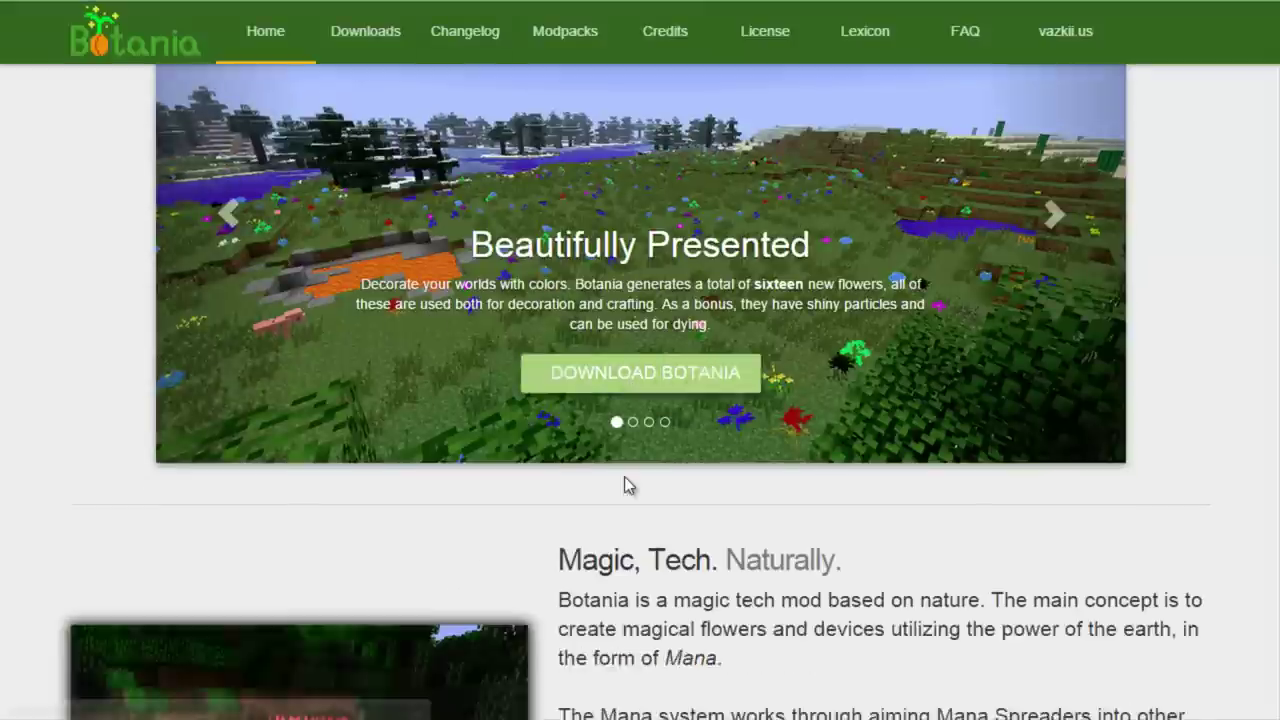
pyautogui.scroll(6, 630, 486)
pyautogui.click(647, 482)
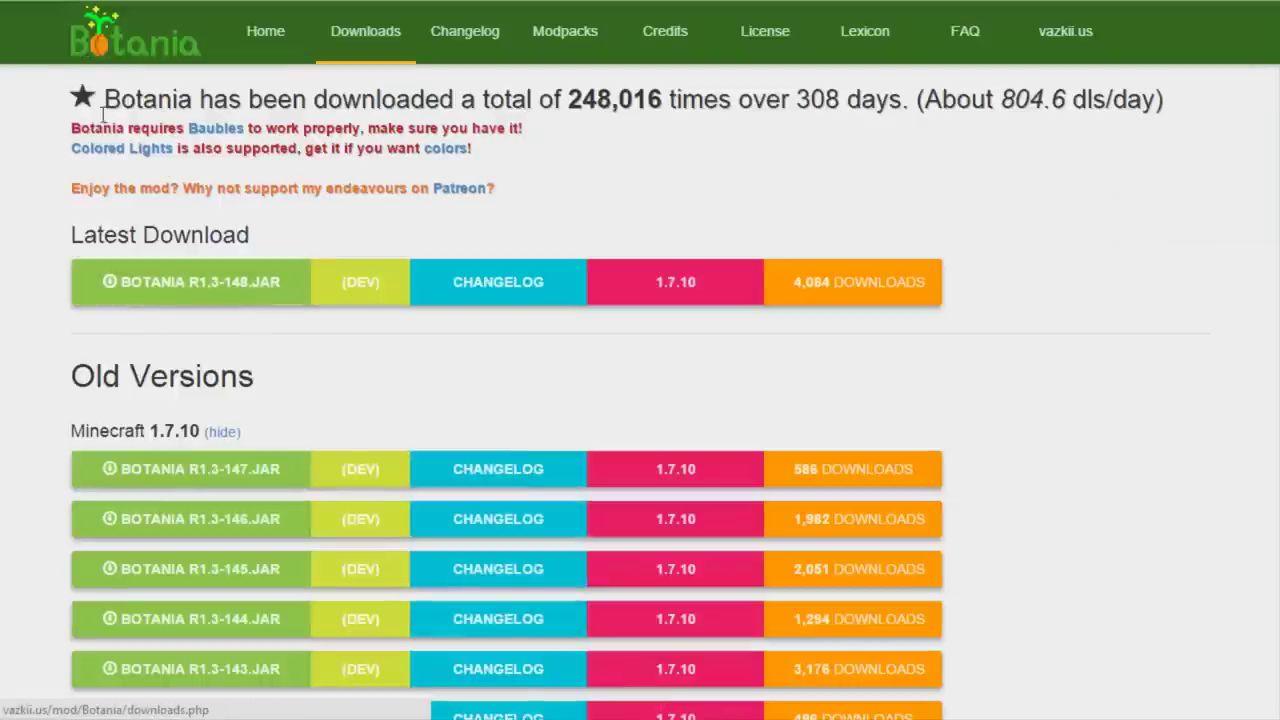
# Follow the Baubles requirement link on Botania's downloads page and download Baubles 1.0.1.10 for MC 1.7.10.
pyautogui.moveTo(175, 128); pyautogui.dragTo(528, 127)
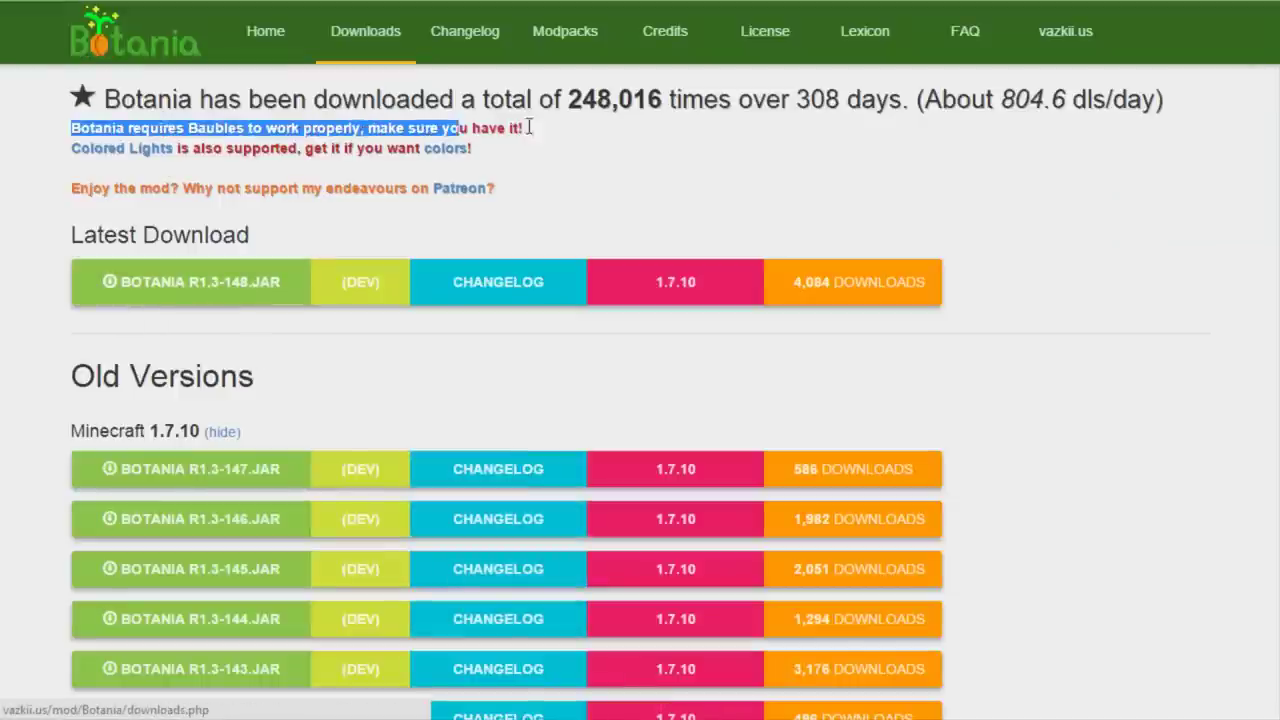
pyautogui.click(430, 130)
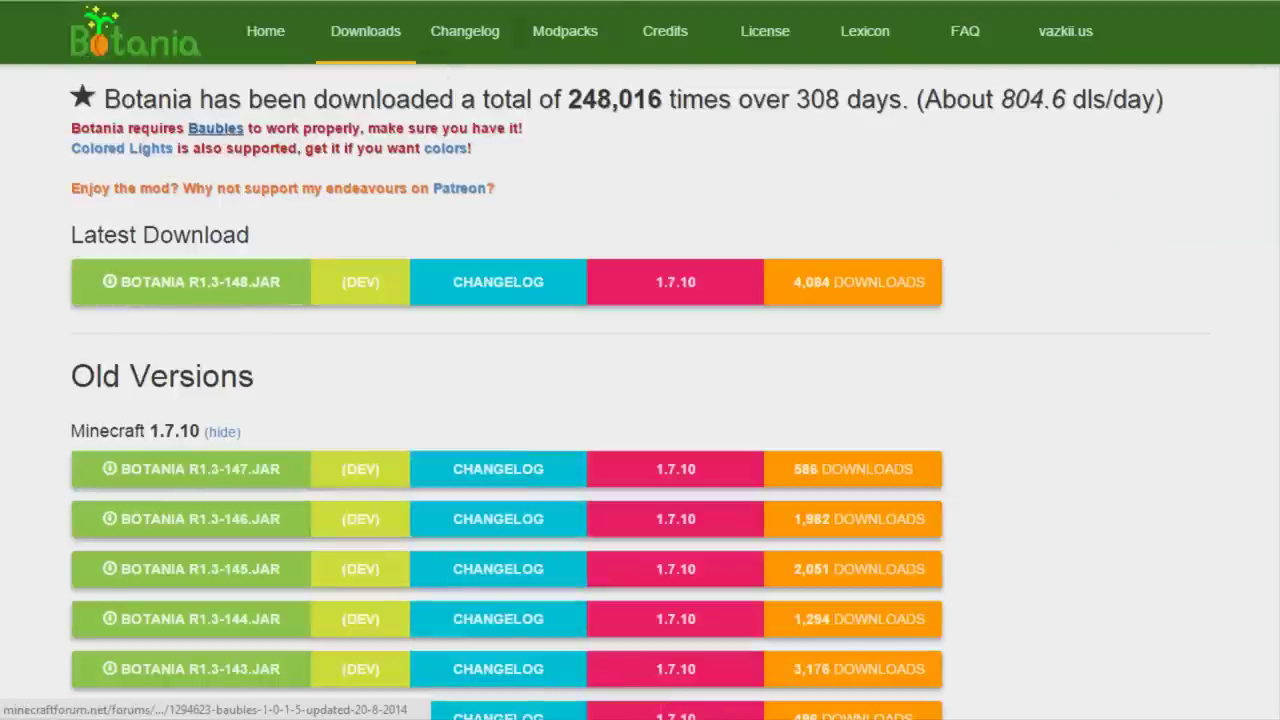
pyautogui.click(224, 132)
pyautogui.scroll(-4, 450, 390)
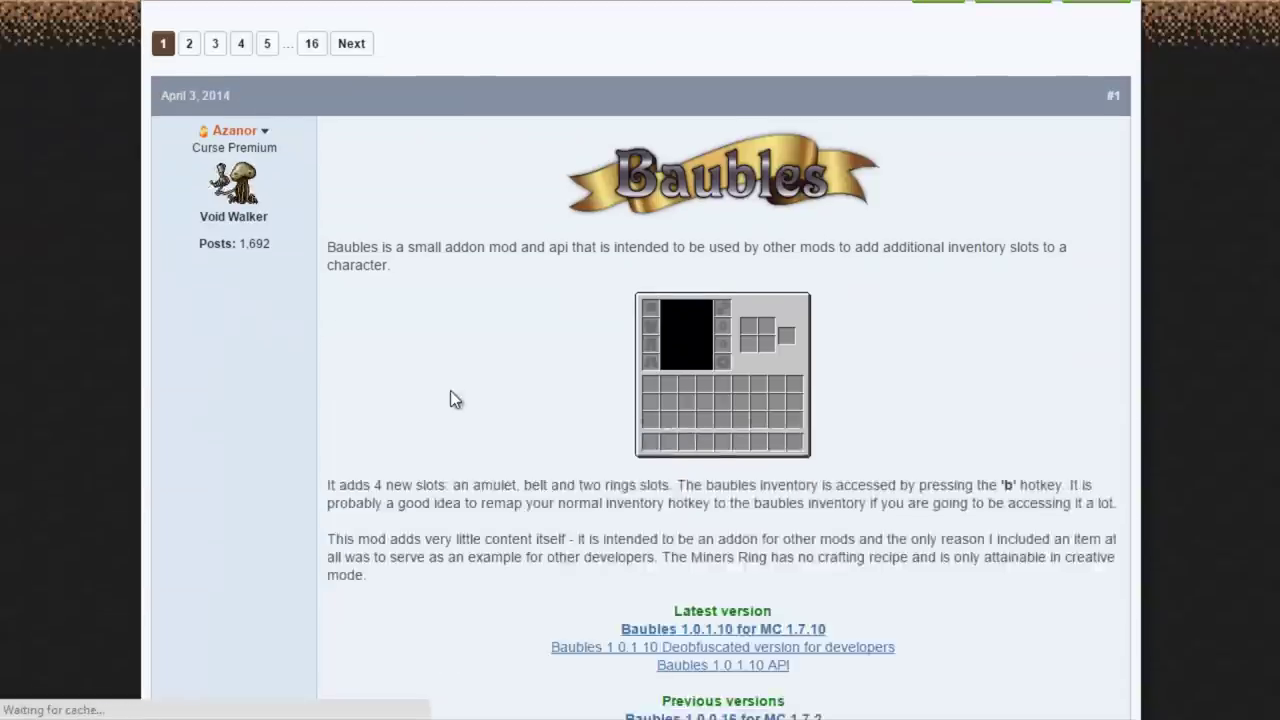
pyautogui.scroll(-2, 455, 395)
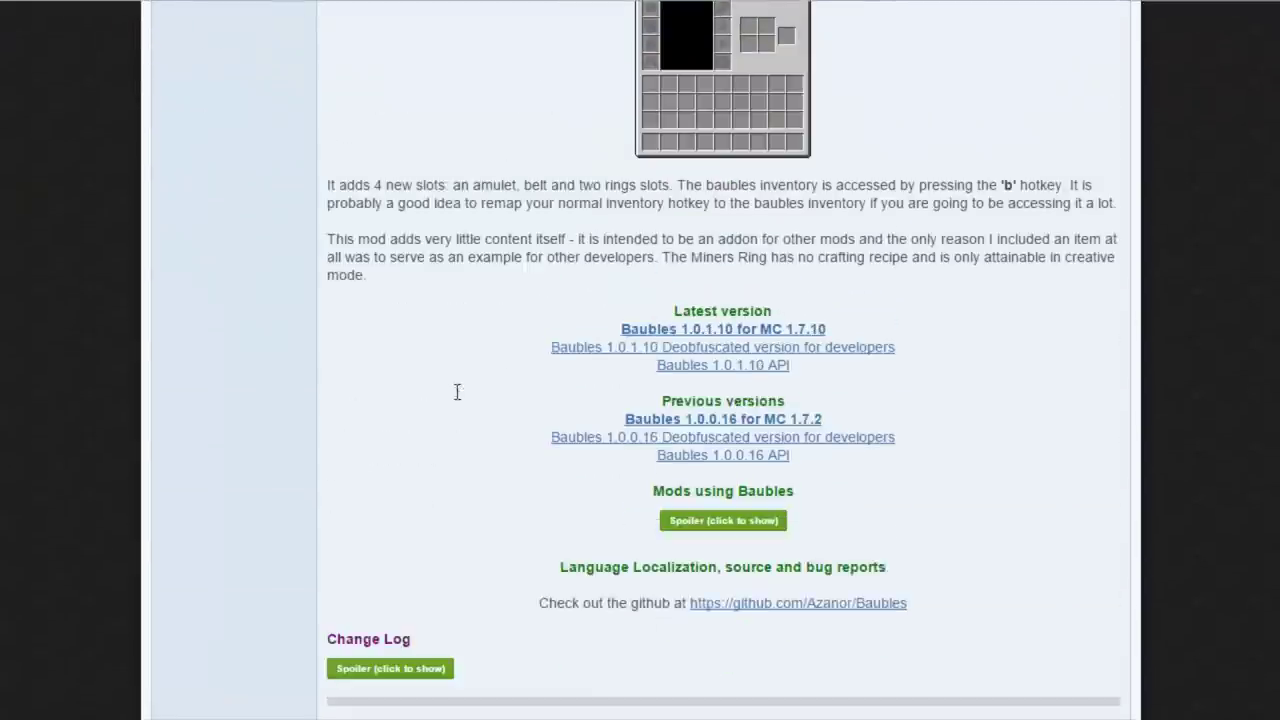
pyautogui.click(766, 329)
pyautogui.hotkey('alt', 'Left')
# Reach the download page through chicken_bones' forum thread, then download and keep NotEnoughItems-1.7.10-1.0.3.74-universal.jar.
pyautogui.click(430, 152)
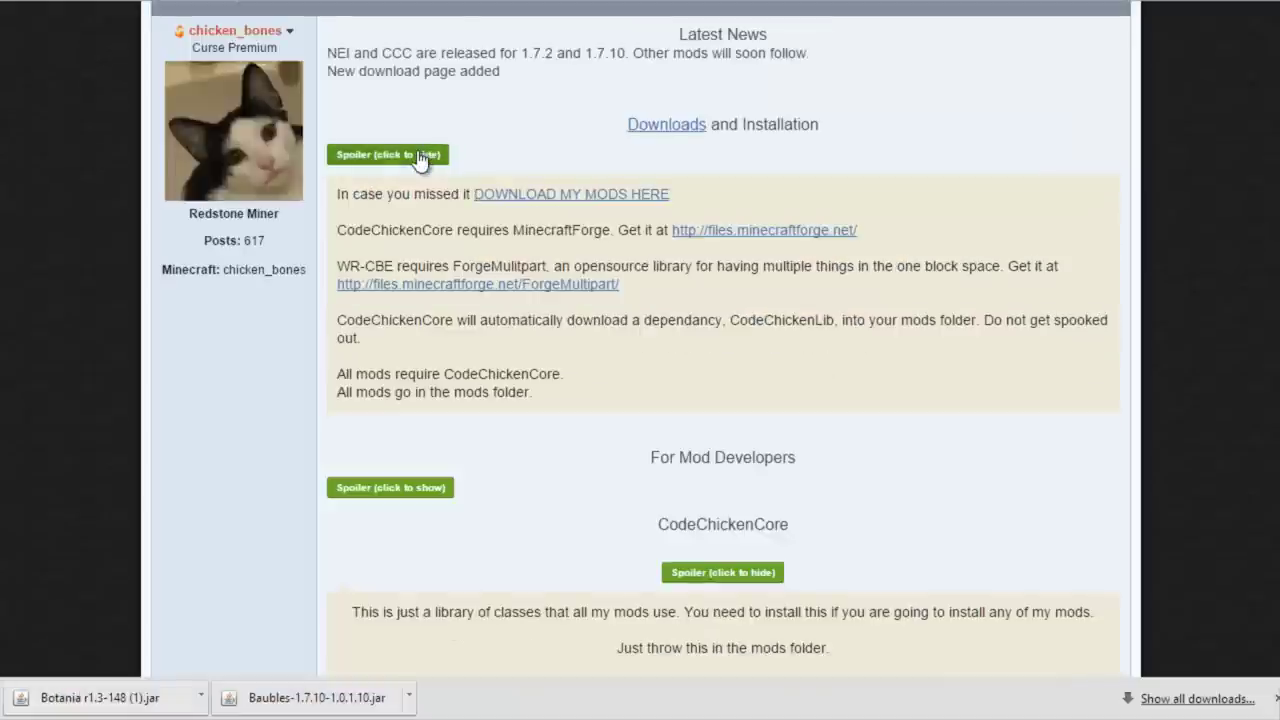
pyautogui.click(582, 195)
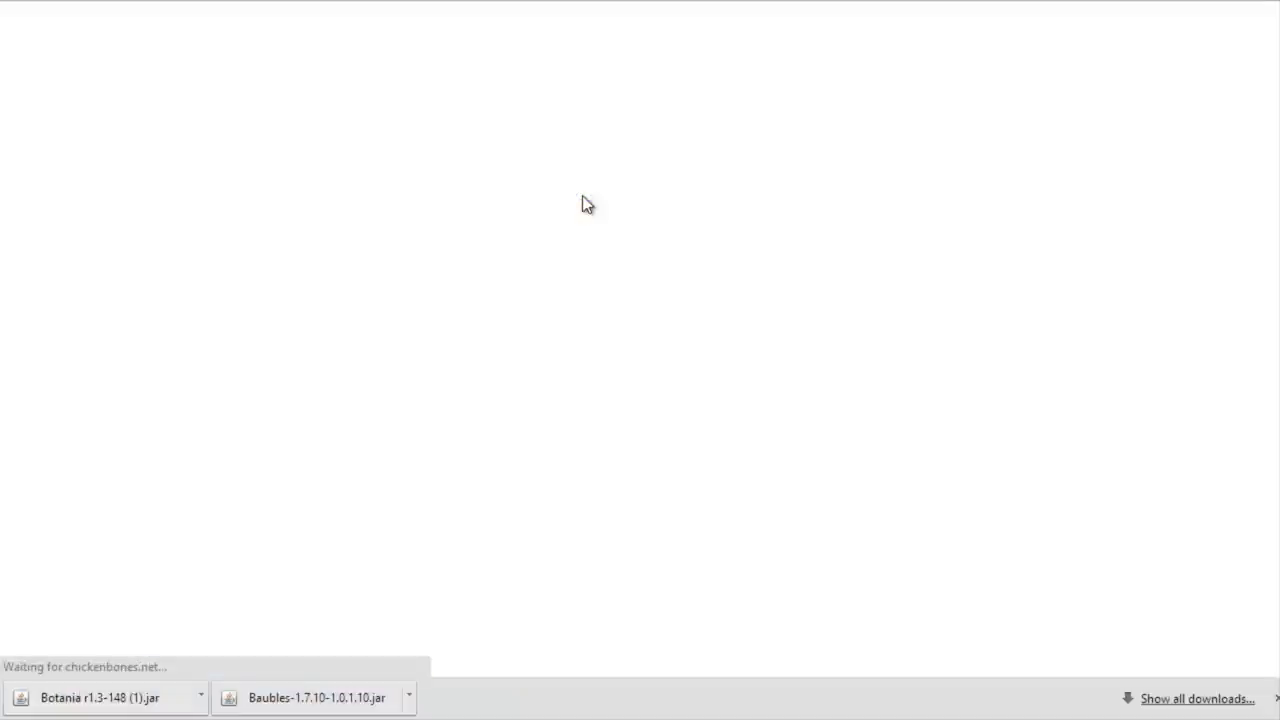
pyautogui.scroll(-1, 630, 245)
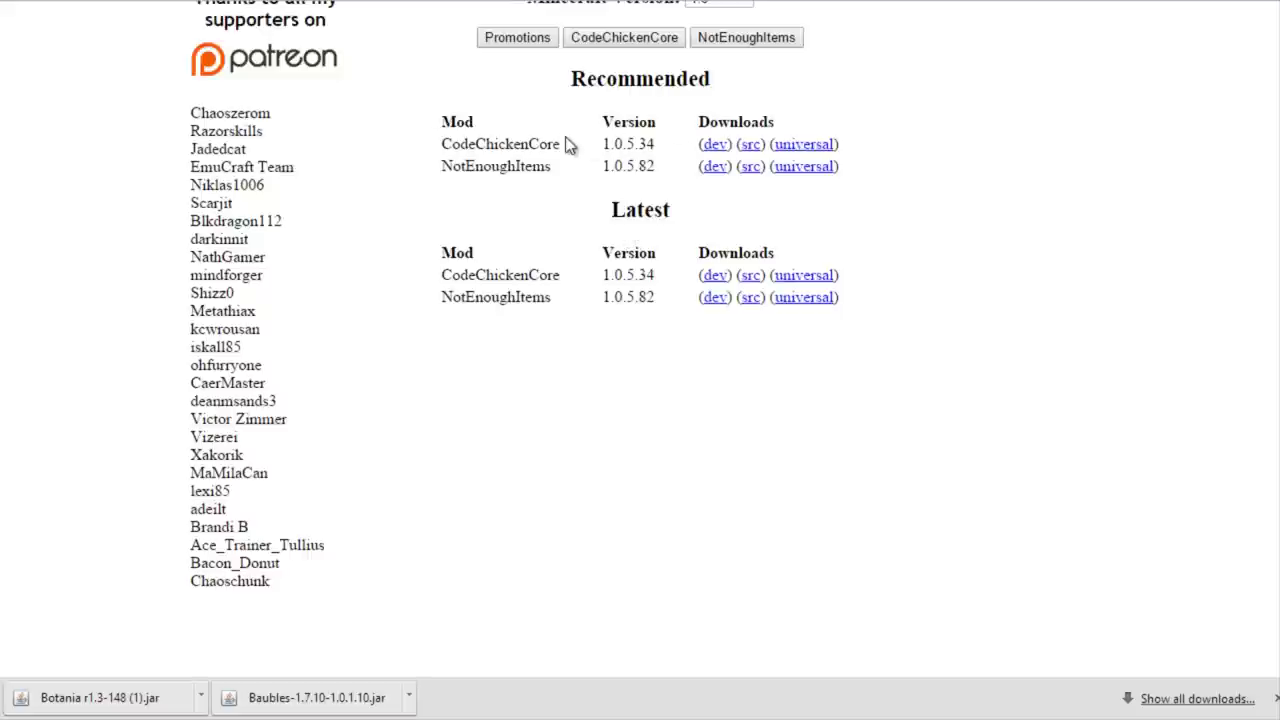
pyautogui.scroll(1, 570, 165)
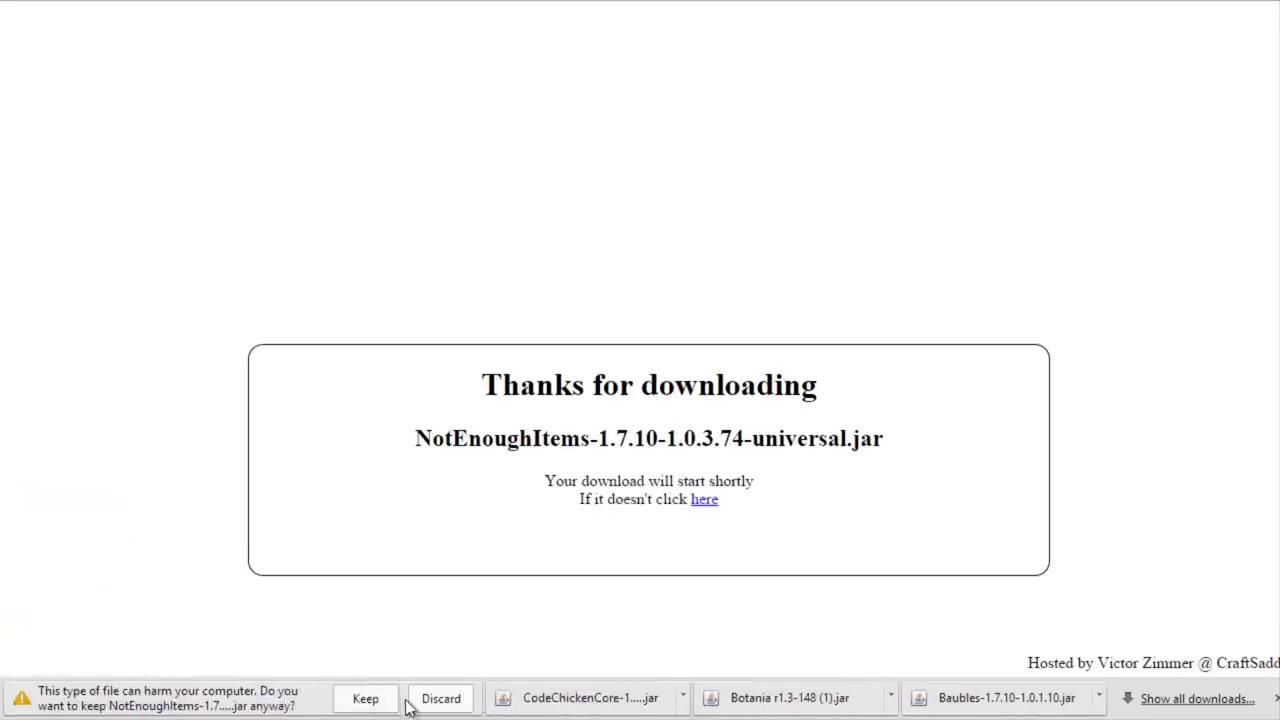
pyautogui.click(376, 705)
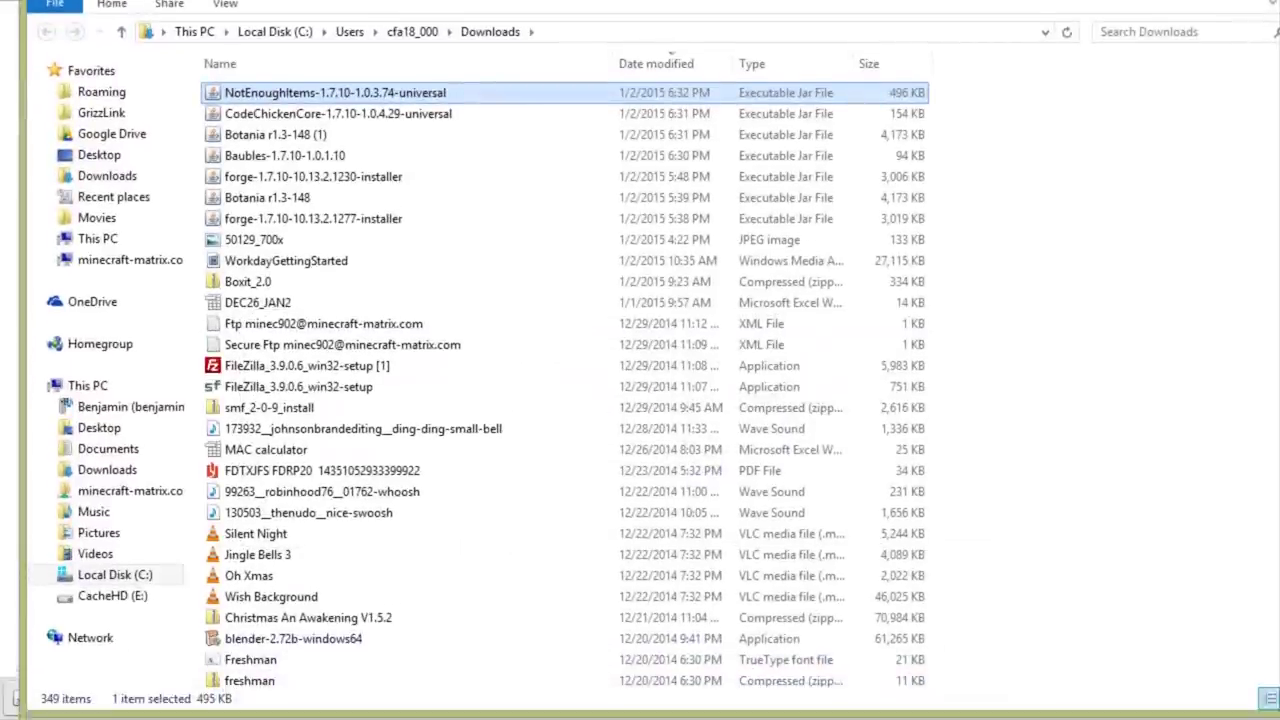
# Cut the NotEnoughItems, CodeChickenCore, Botania r1.3-148 (1) and Baubles jar files from the Downloads folder.
pyautogui.click(1062, 218)
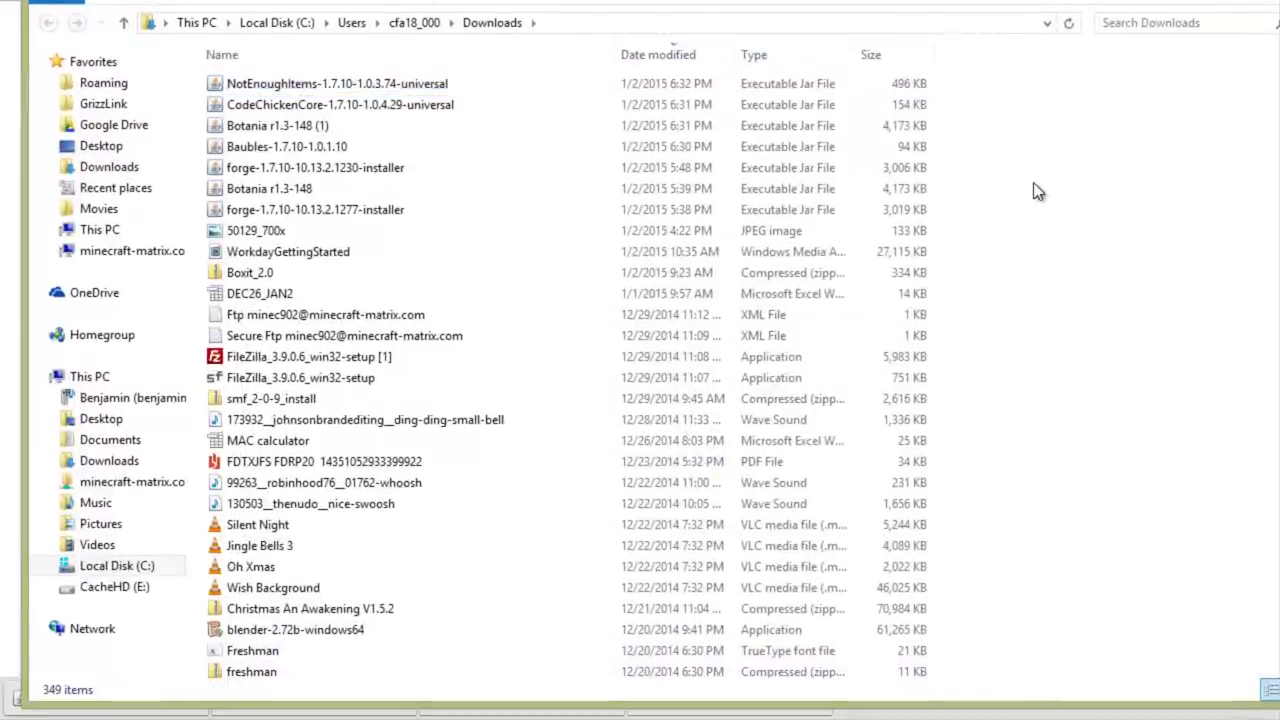
pyautogui.click(1000, 165)
pyautogui.moveTo(998, 152); pyautogui.dragTo(290, 83)
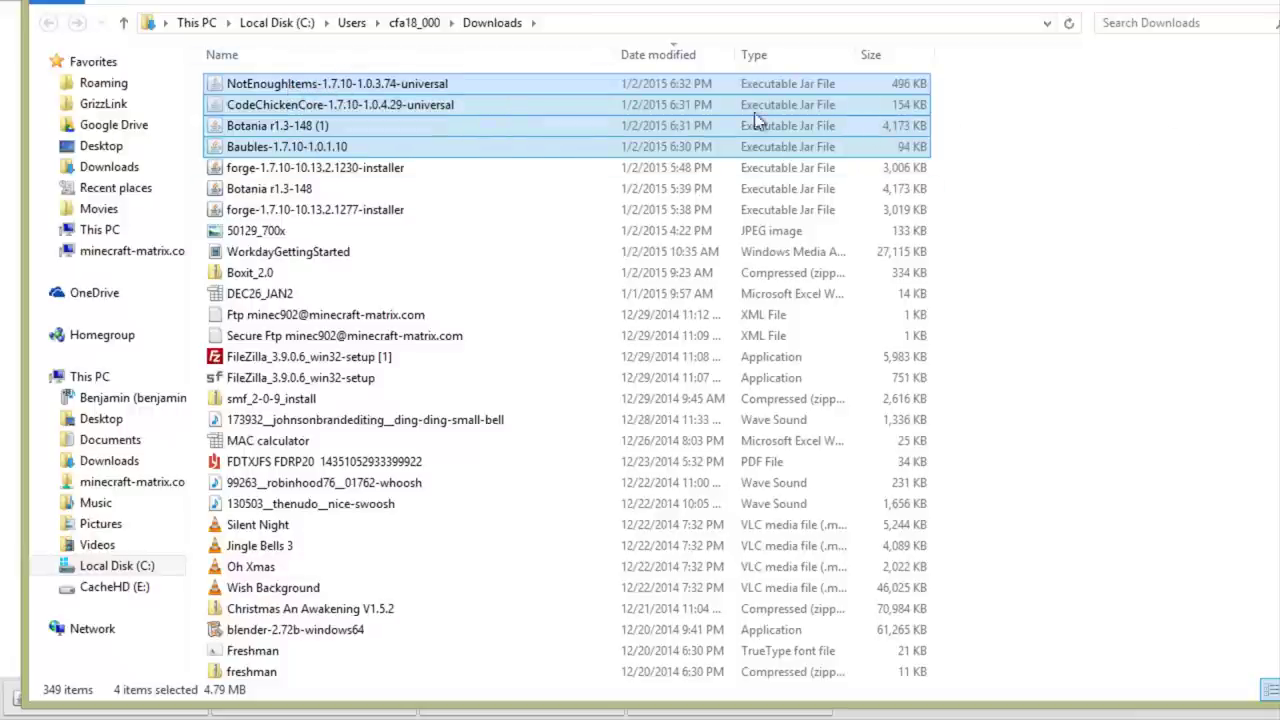
pyautogui.rightClick(265, 97)
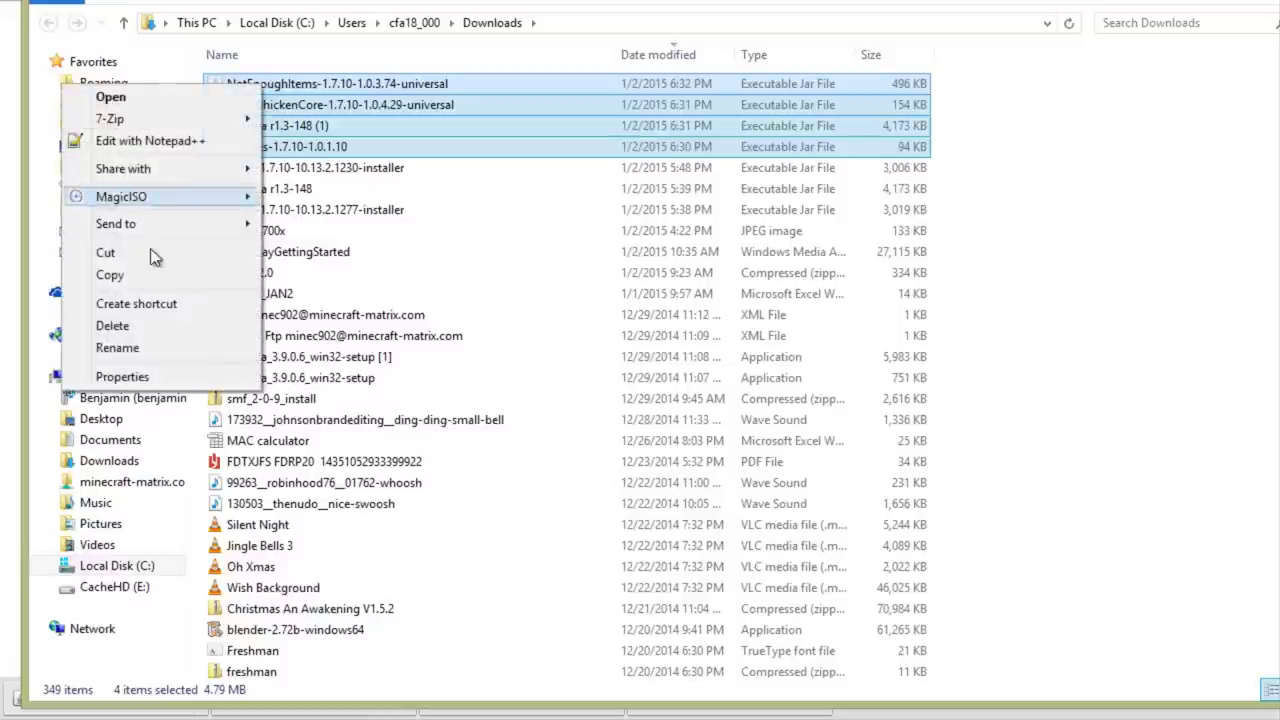
pyautogui.click(120, 252)
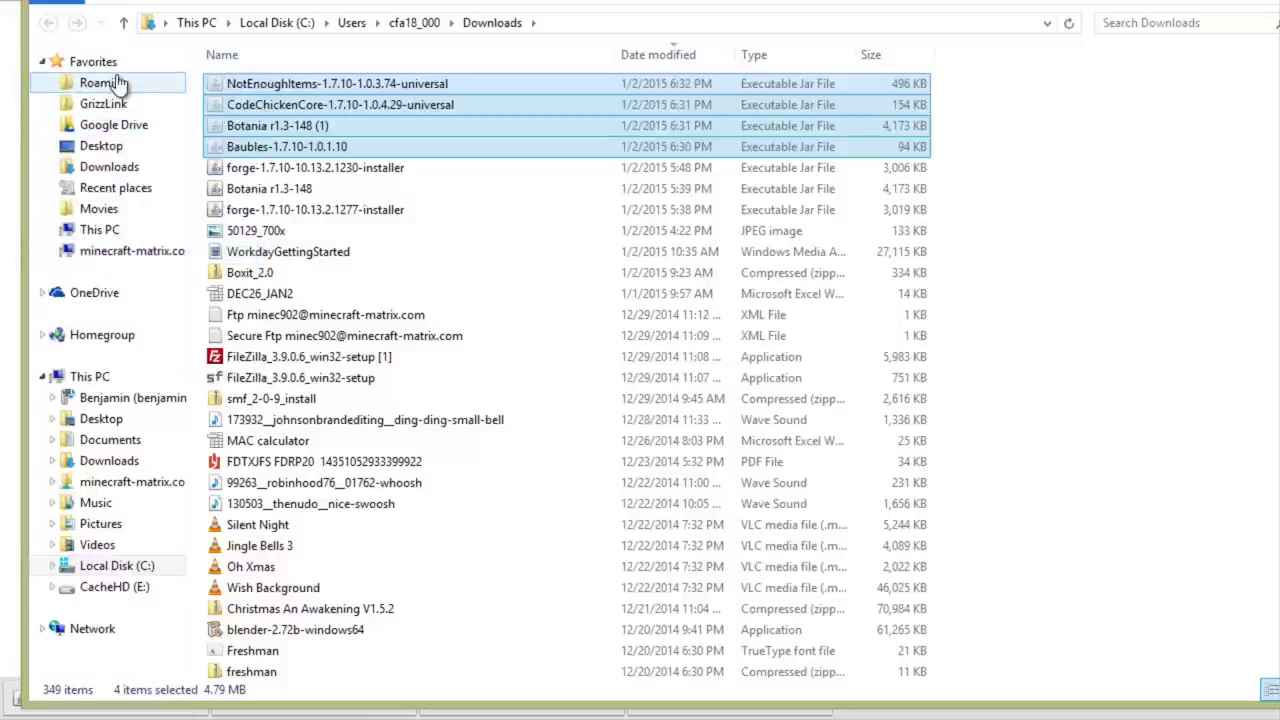
# Paste the four mod files into the mods folder of modpacks\Botania inside Roaming\.minecraft.
pyautogui.click(60, 84)
pyautogui.doubleClick(287, 115)
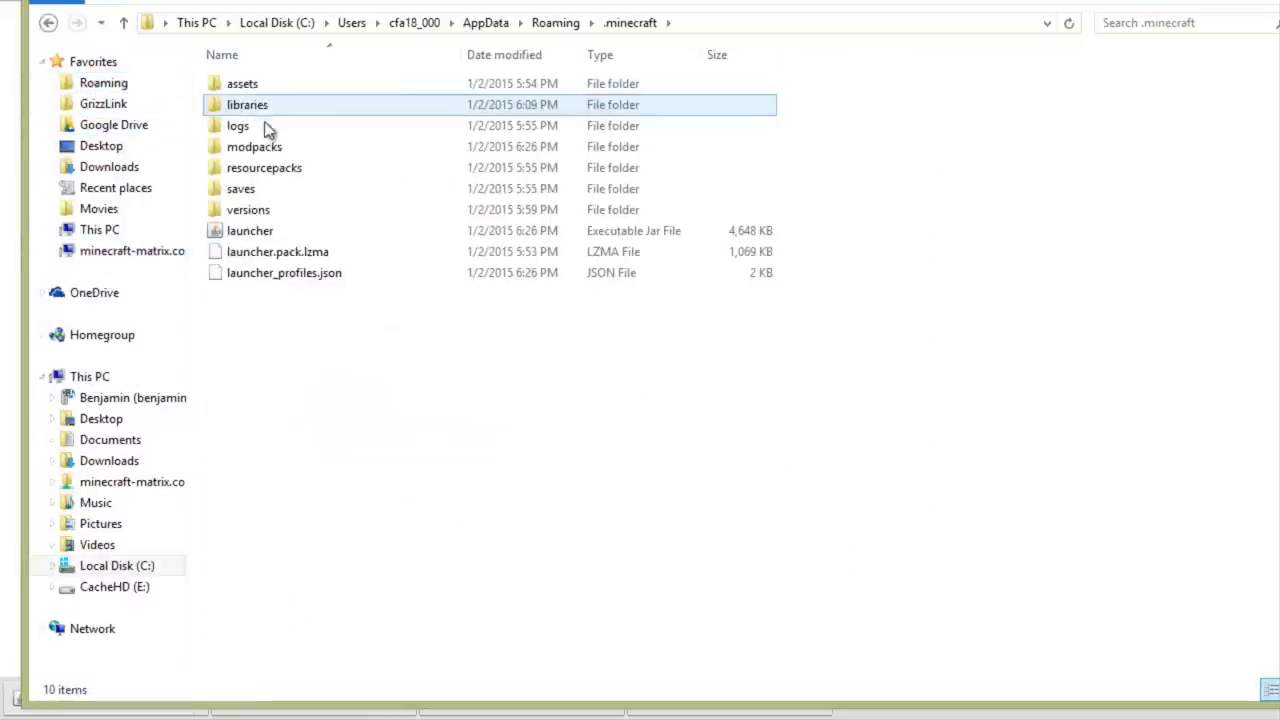
pyautogui.click(258, 150)
pyautogui.doubleClick(258, 150)
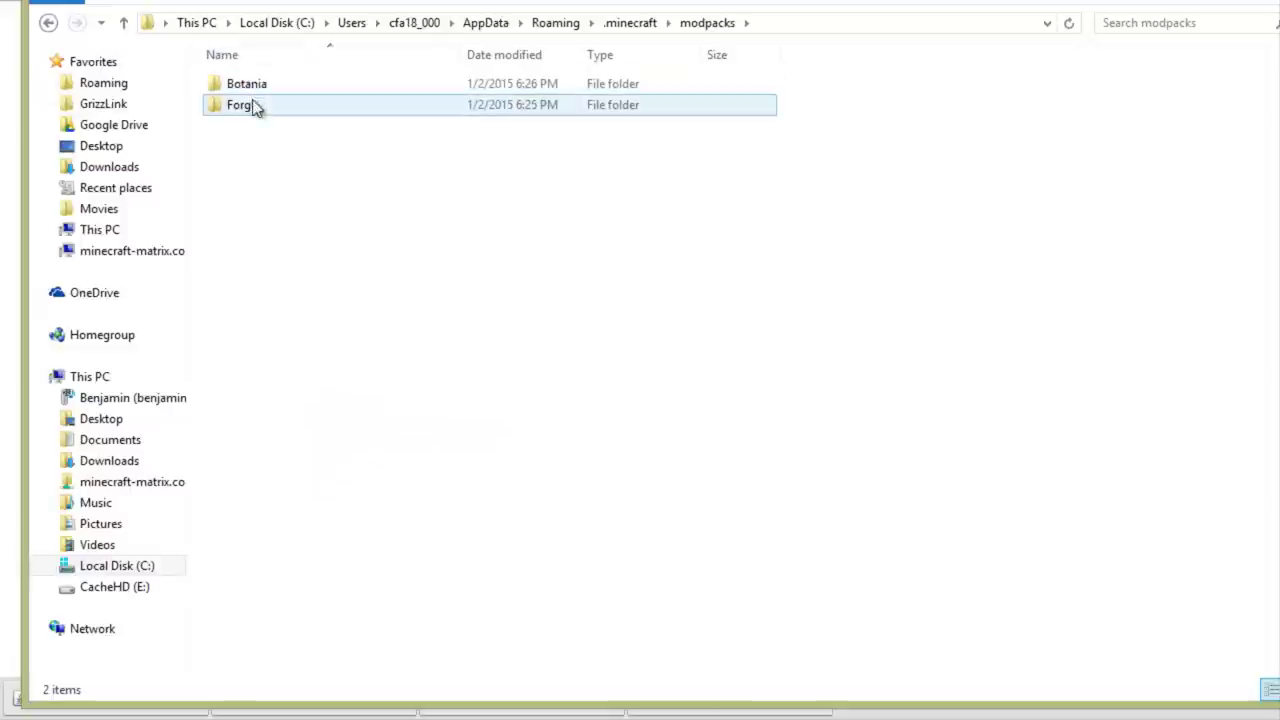
pyautogui.doubleClick(250, 88)
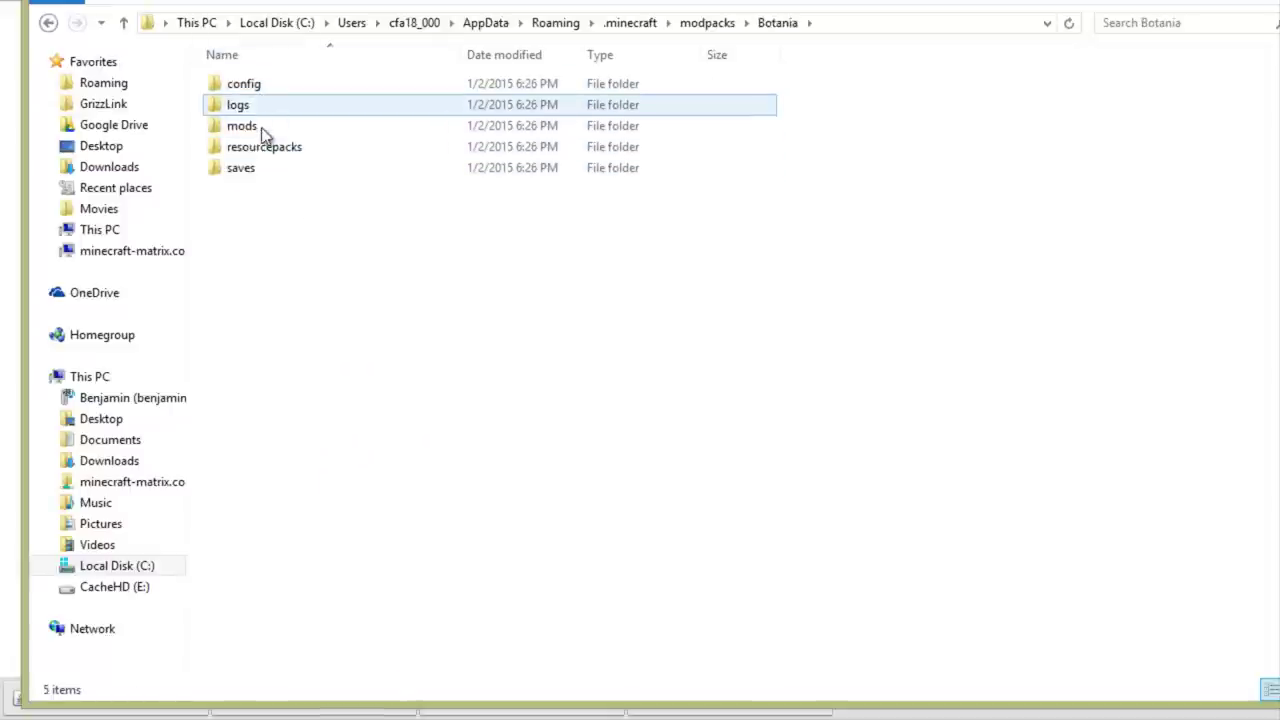
pyautogui.doubleClick(266, 130)
pyautogui.rightClick(312, 250)
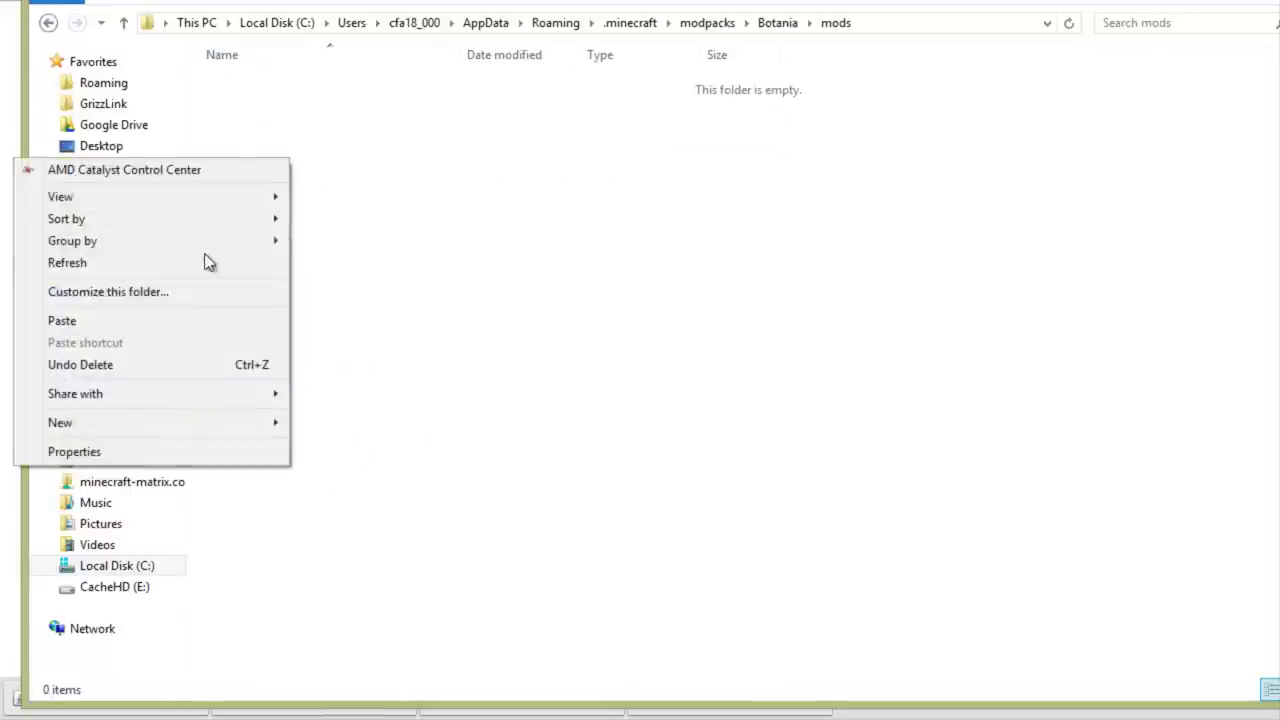
pyautogui.click(107, 322)
pyautogui.click(432, 207)
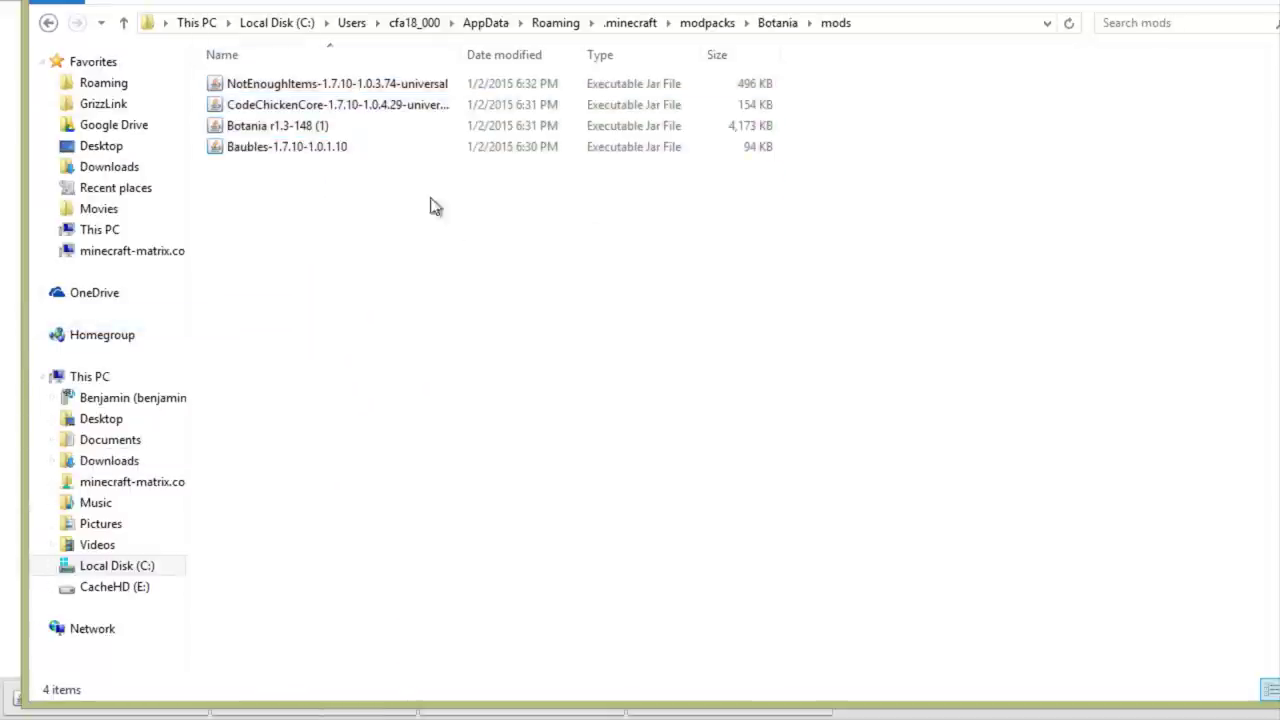
# Check the NotEnoughItems, CodeChickenCore, Botania and Baubles files one by one in the mods folder.
pyautogui.click(290, 85)
pyautogui.click(314, 105)
pyautogui.click(318, 127)
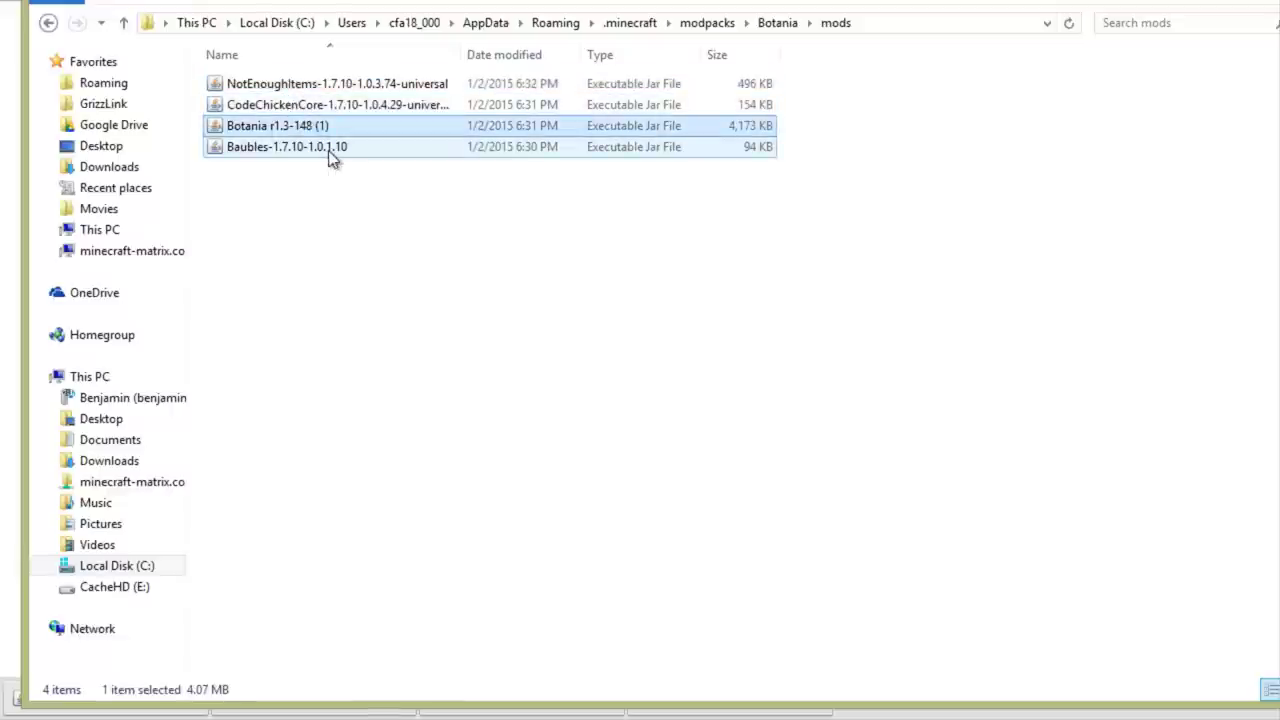
pyautogui.click(329, 148)
pyautogui.click(355, 318)
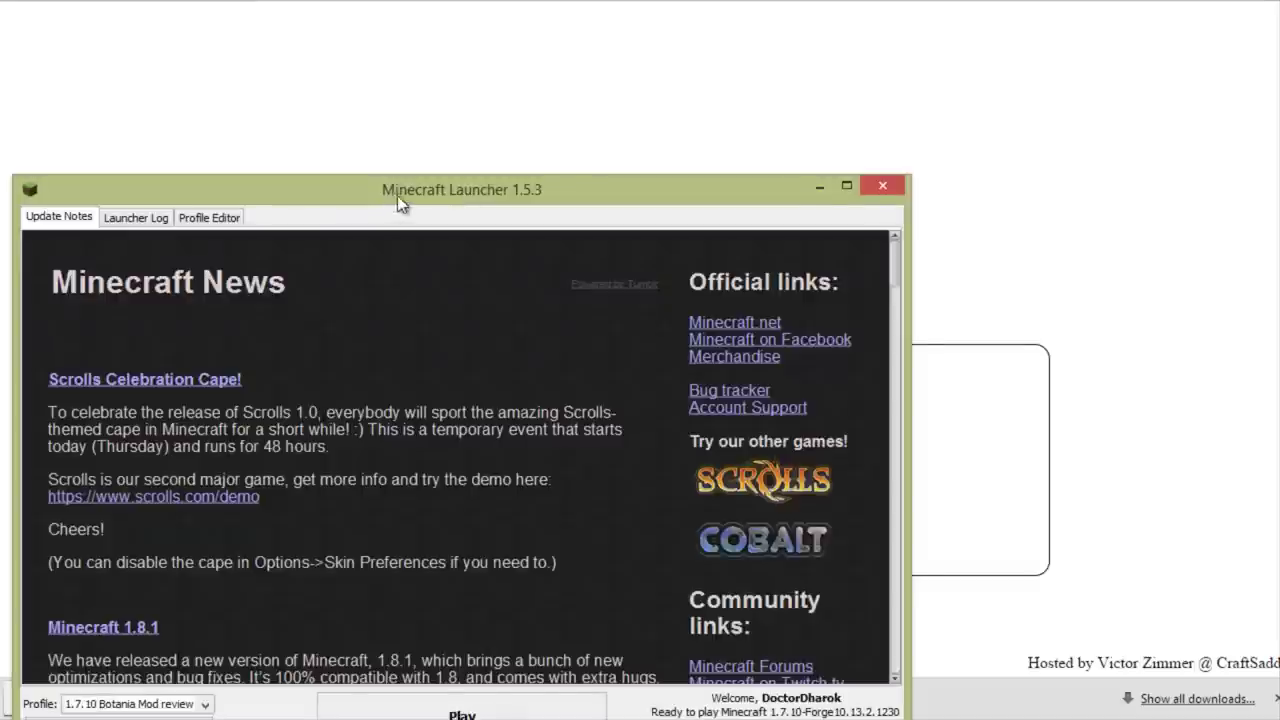
# Switch to the Minecraft Launcher, start the game with the "1.7.10 Botania Mod review" profile and reposition its window.
pyautogui.moveTo(398, 196); pyautogui.dragTo(475, 57)
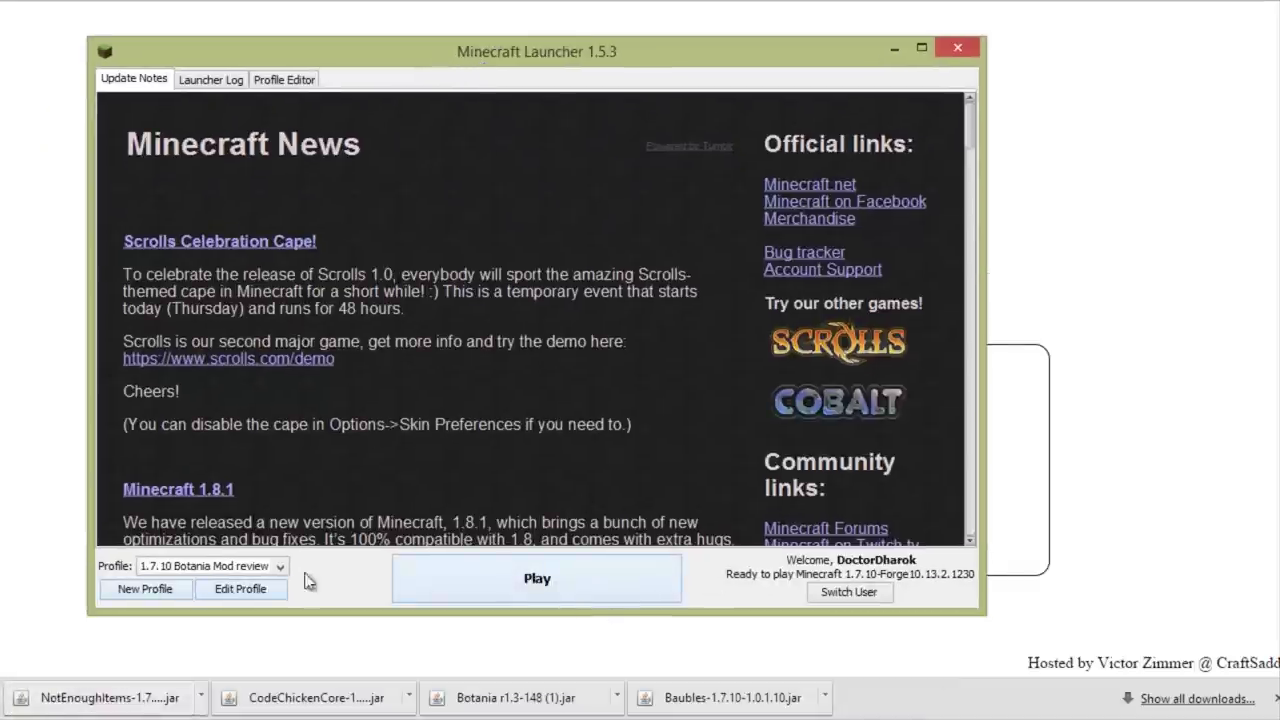
pyautogui.click(504, 592)
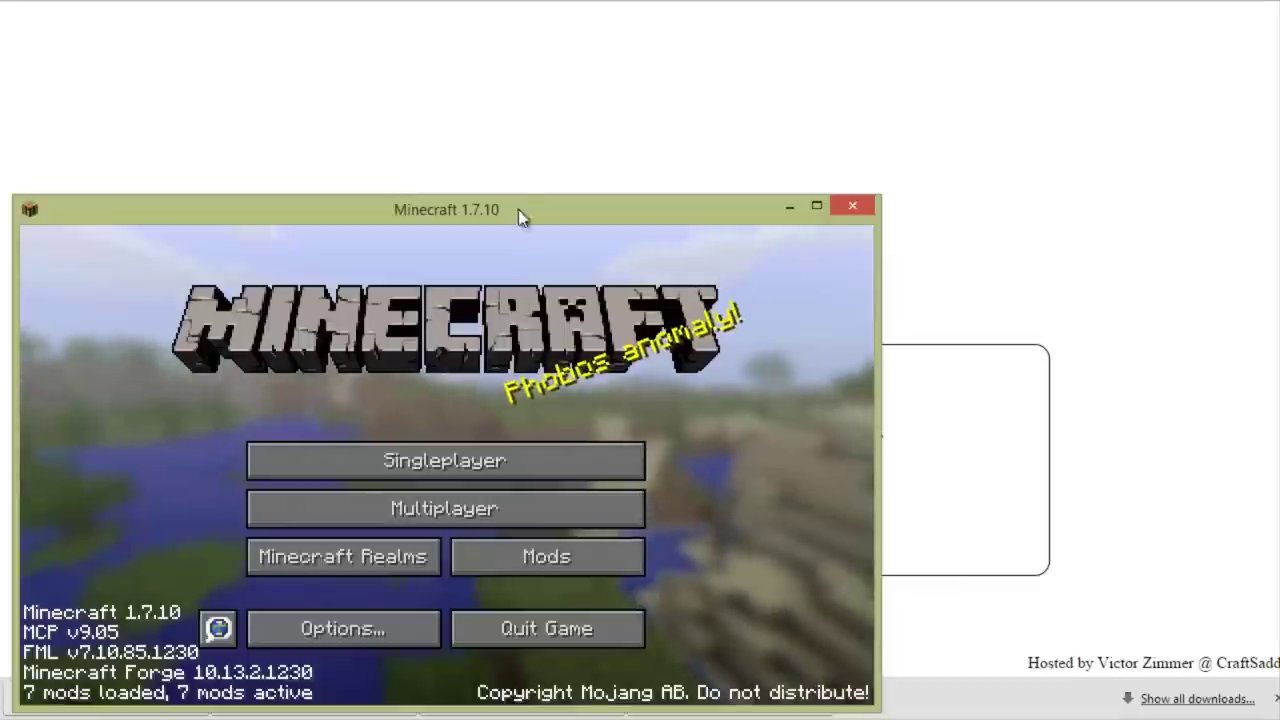
pyautogui.moveTo(518, 209); pyautogui.dragTo(694, 61)
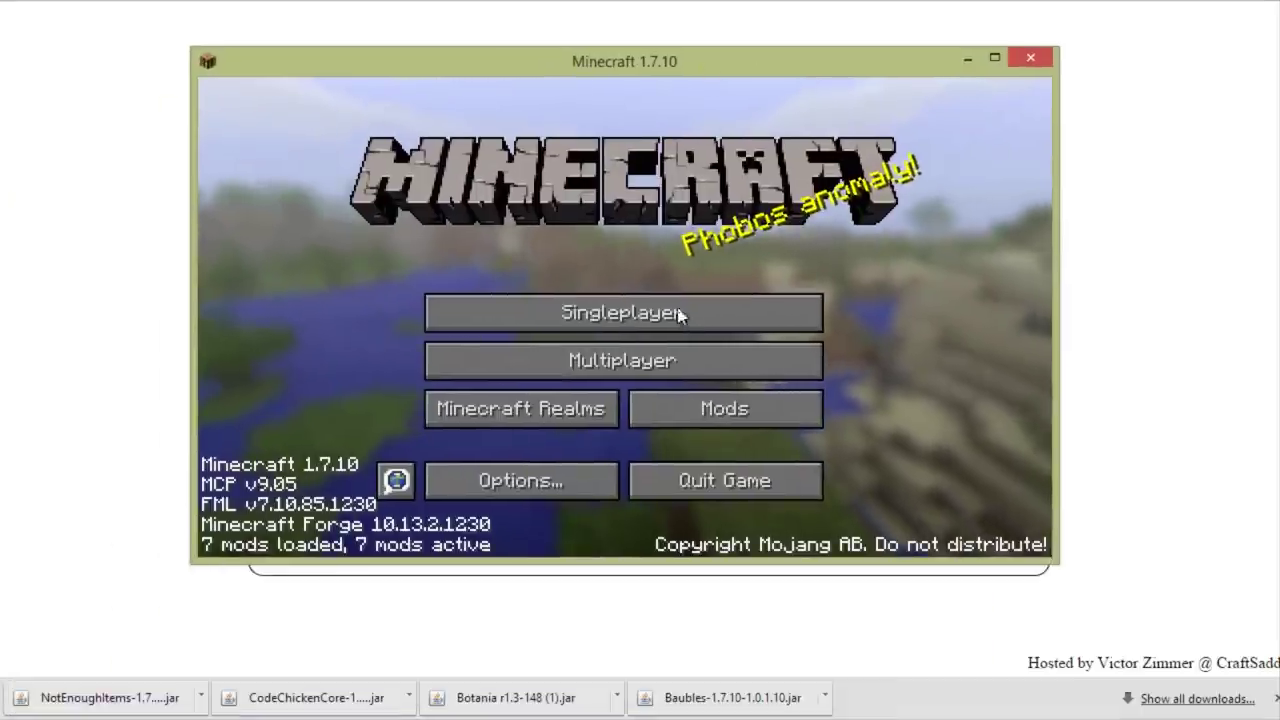
# Check the loaded mods down to Botania in the game's Mod List, and return to the main menu.
pyautogui.click(724, 410)
pyautogui.moveTo(449, 170); pyautogui.dragTo(449, 320)
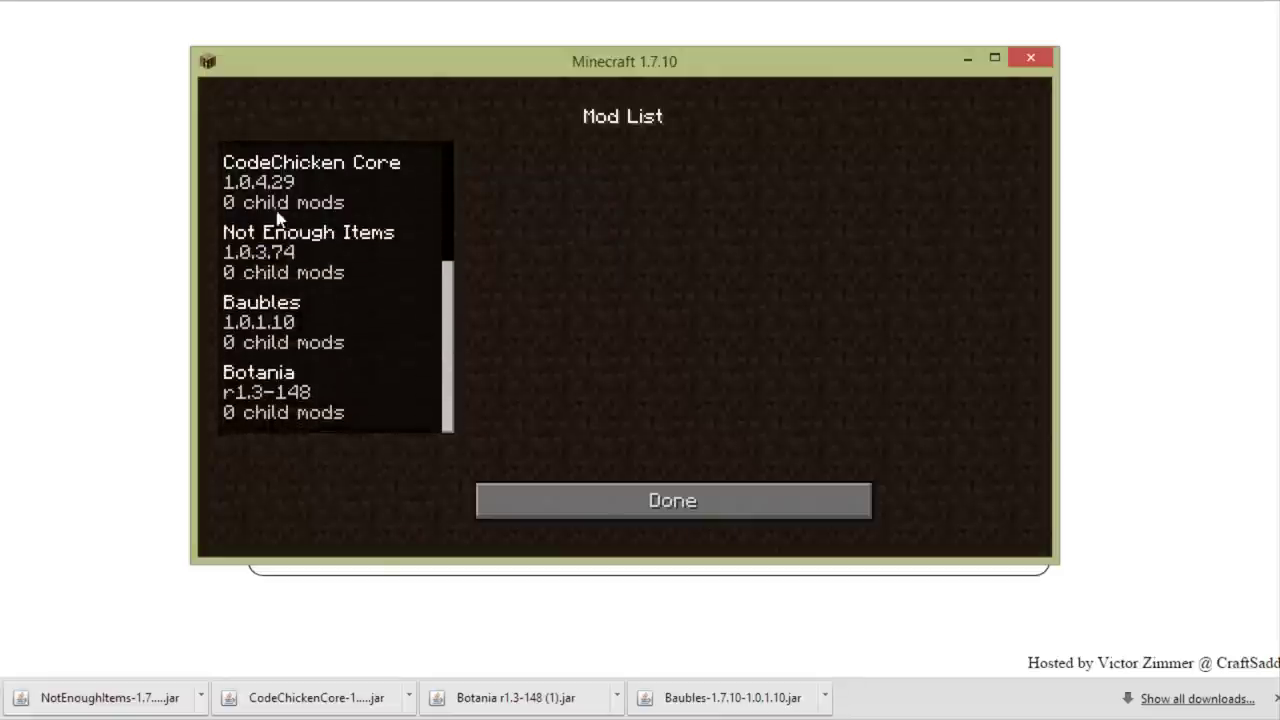
pyautogui.click(696, 505)
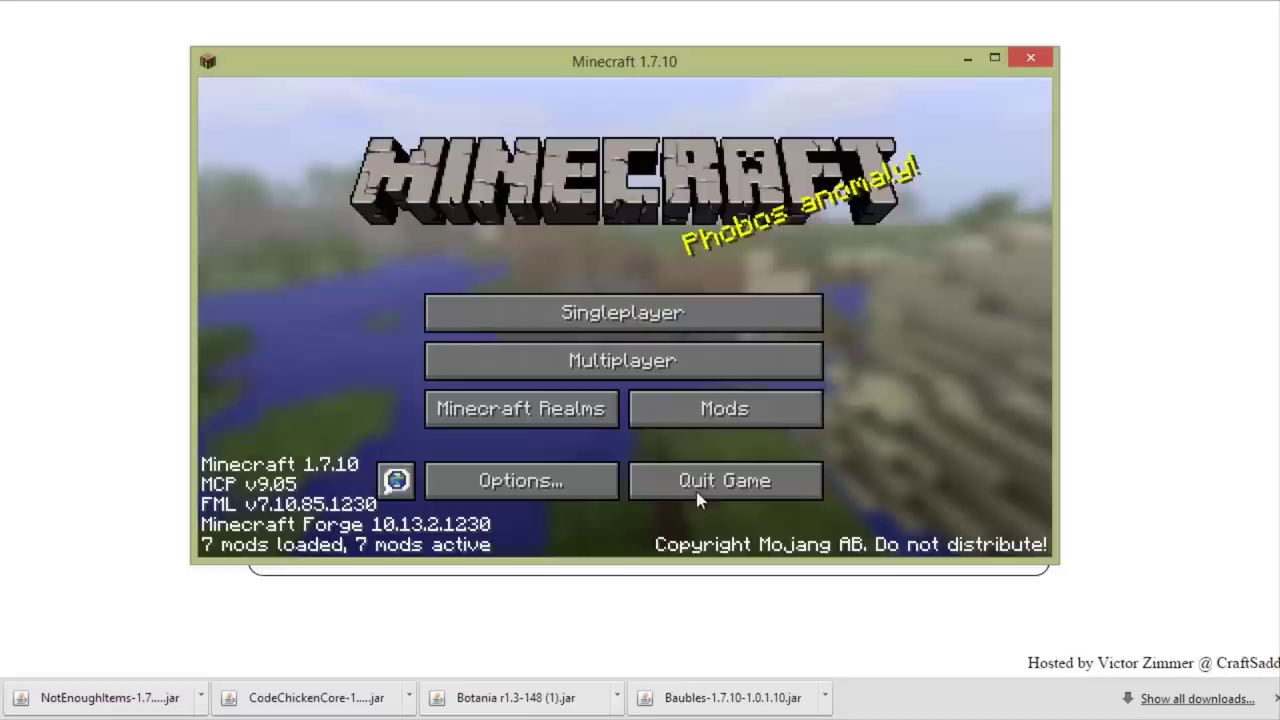
# Turn the Master Volume all the way down in the Music & Sound Options, and return to the main menu.
pyautogui.click(537, 472)
pyautogui.click(509, 309)
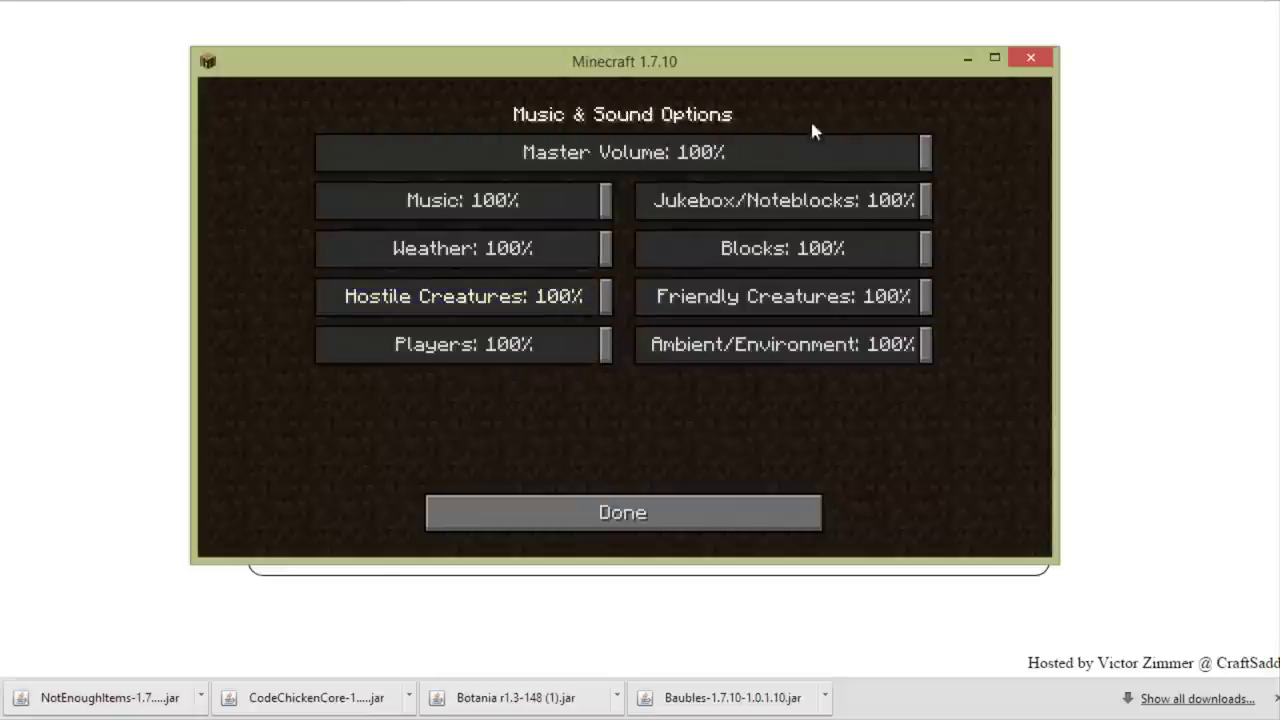
pyautogui.moveTo(922, 160); pyautogui.dragTo(310, 155)
pyautogui.click(727, 530)
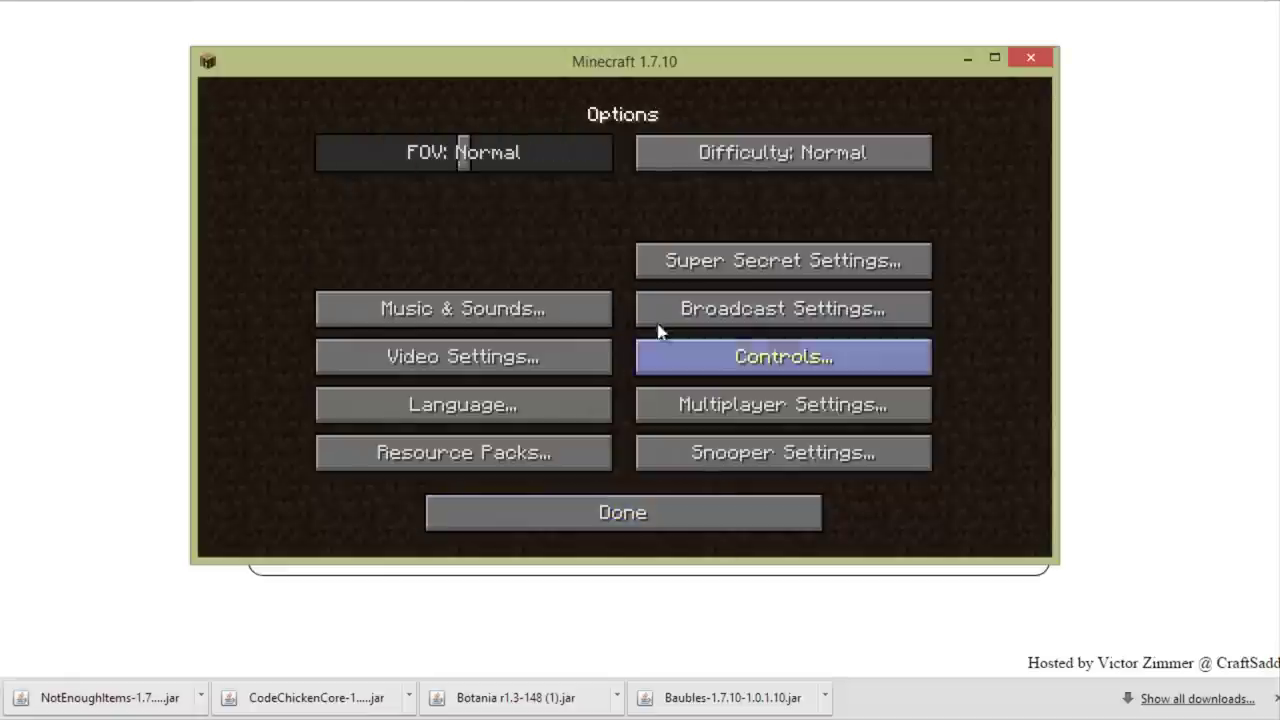
pyautogui.click(697, 522)
# Create a new singleplayer Survival world named "Test World, Please Ignore".
pyautogui.click(650, 308)
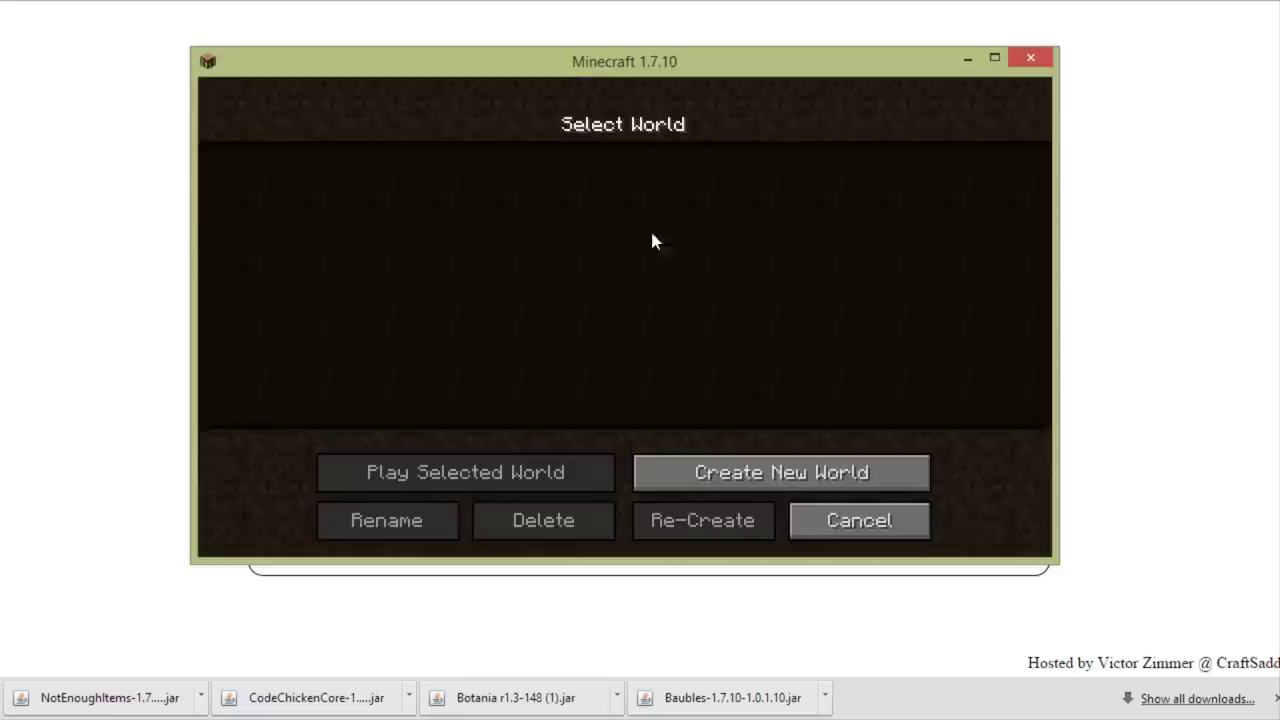
pyautogui.click(750, 472)
pyautogui.press('BackSpace')
pyautogui.press('BackSpace')
pyautogui.press('BackSpace')
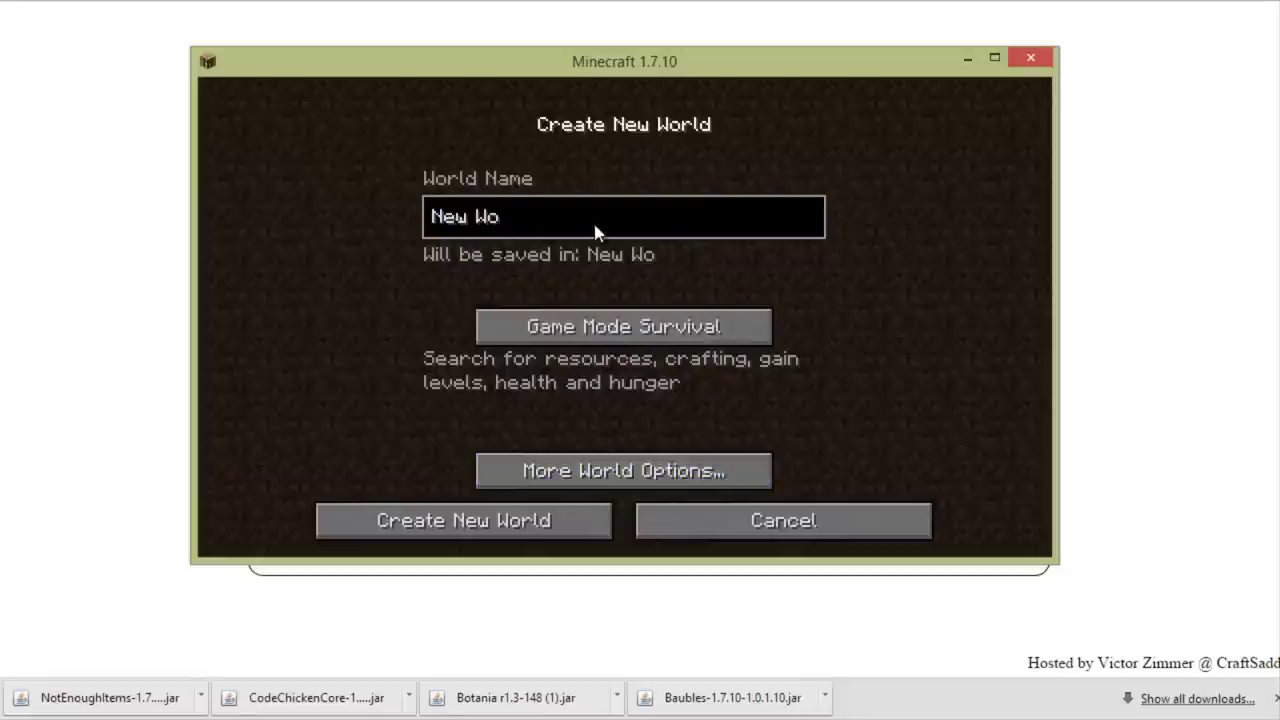
pyautogui.press('BackSpace')
pyautogui.press('BackSpace')
pyautogui.press('BackSpace')
pyautogui.press('BackSpace')
pyautogui.press('BackSpace')
pyautogui.press('BackSpace')
pyautogui.write('Test Wor')
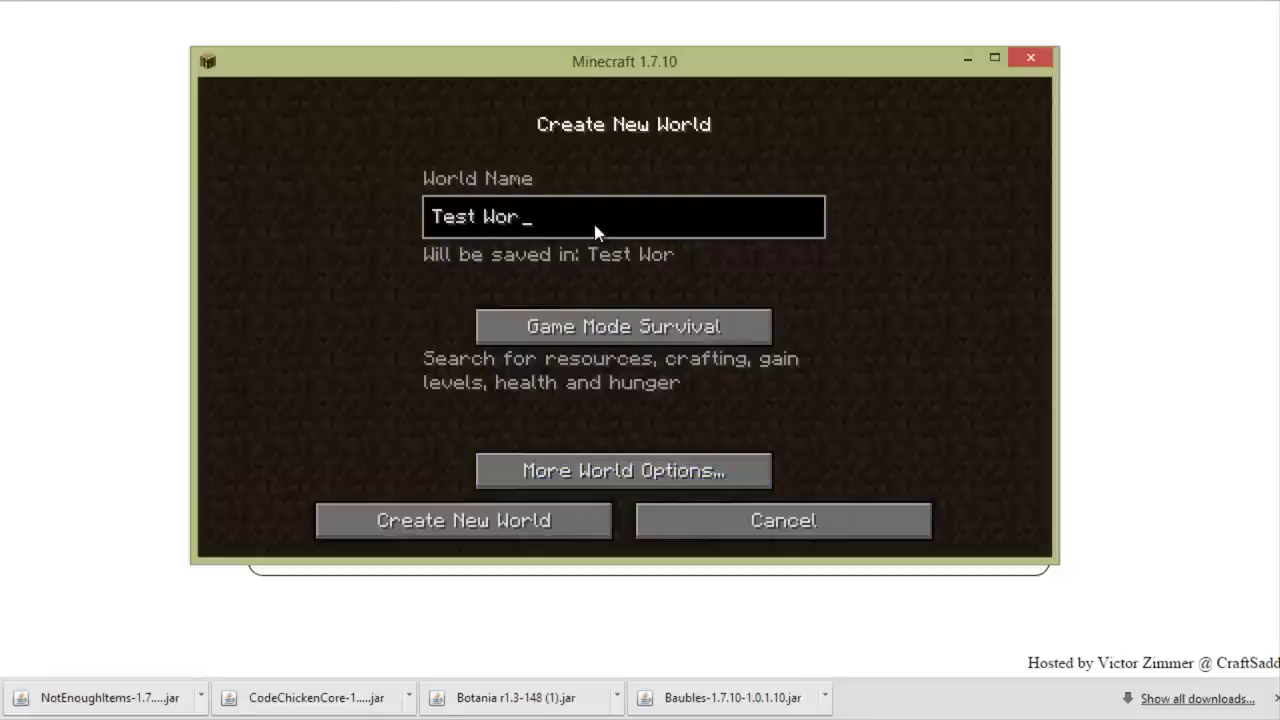
pyautogui.write('ld, Please Ignore')
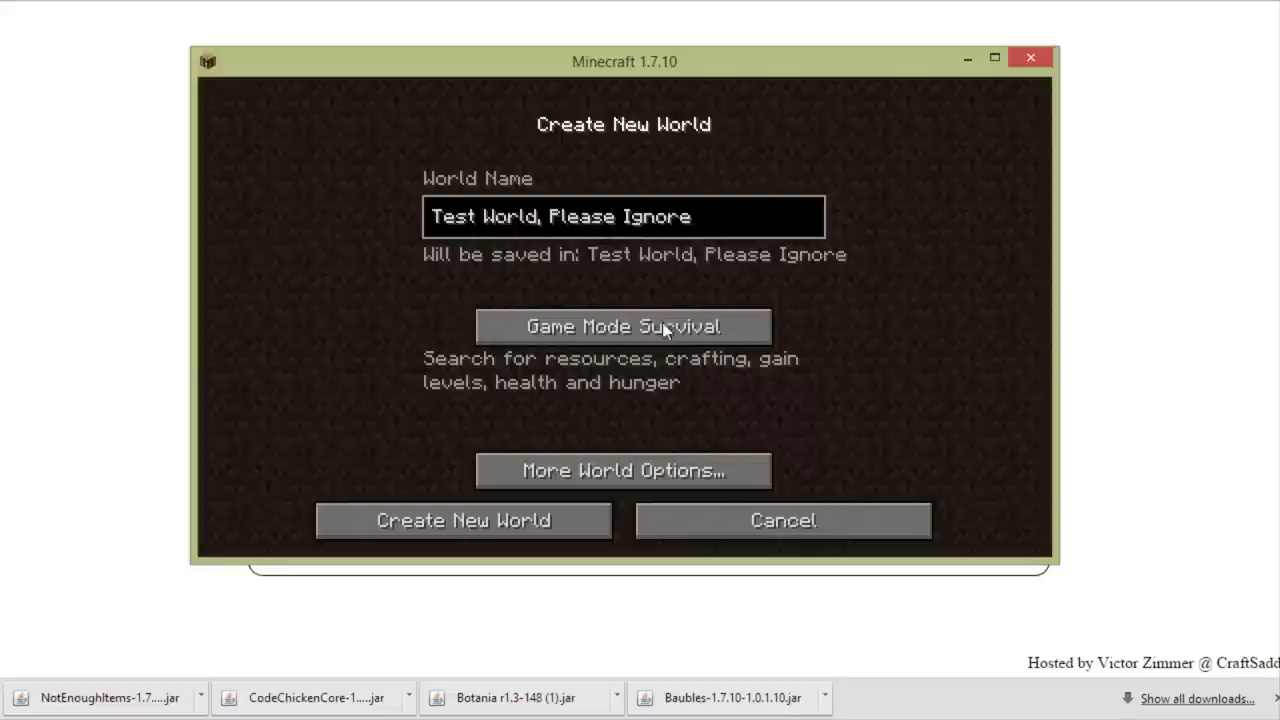
pyautogui.click(466, 526)
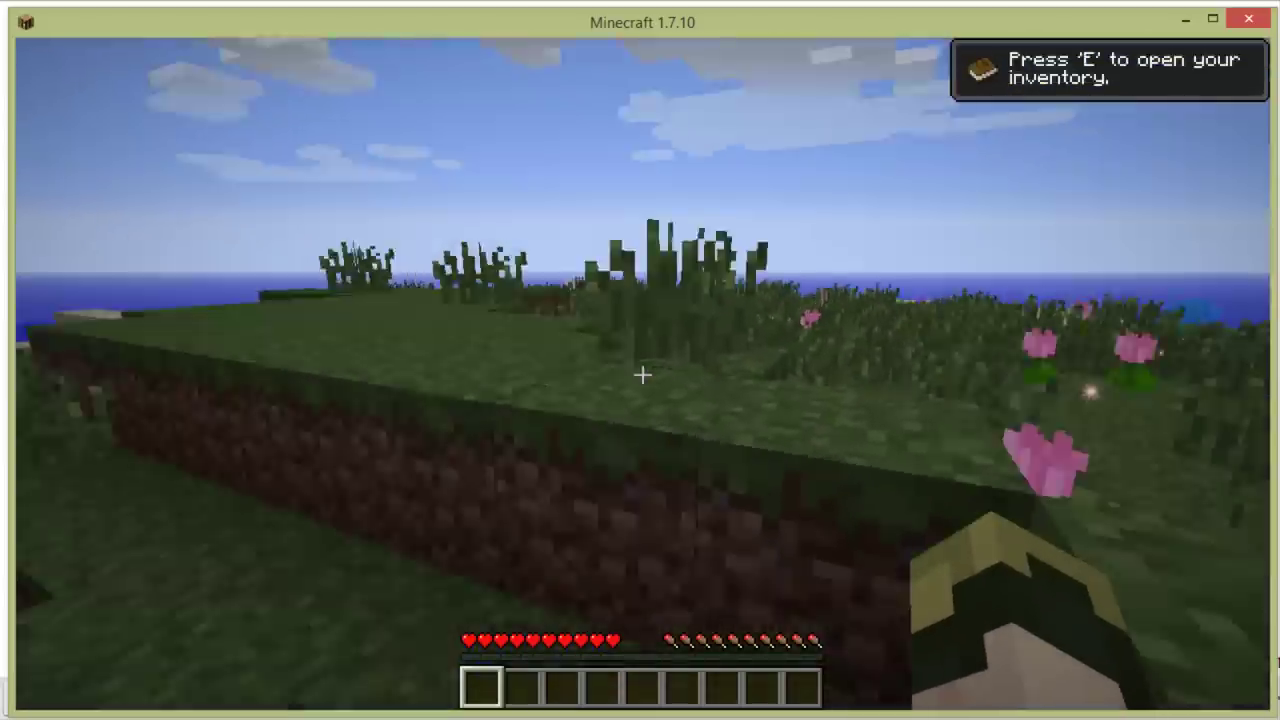
# Open the inventory and look up the crafting recipe of the Mana Quartz block on page 5 of the NEI item list.
pyautogui.press('e')
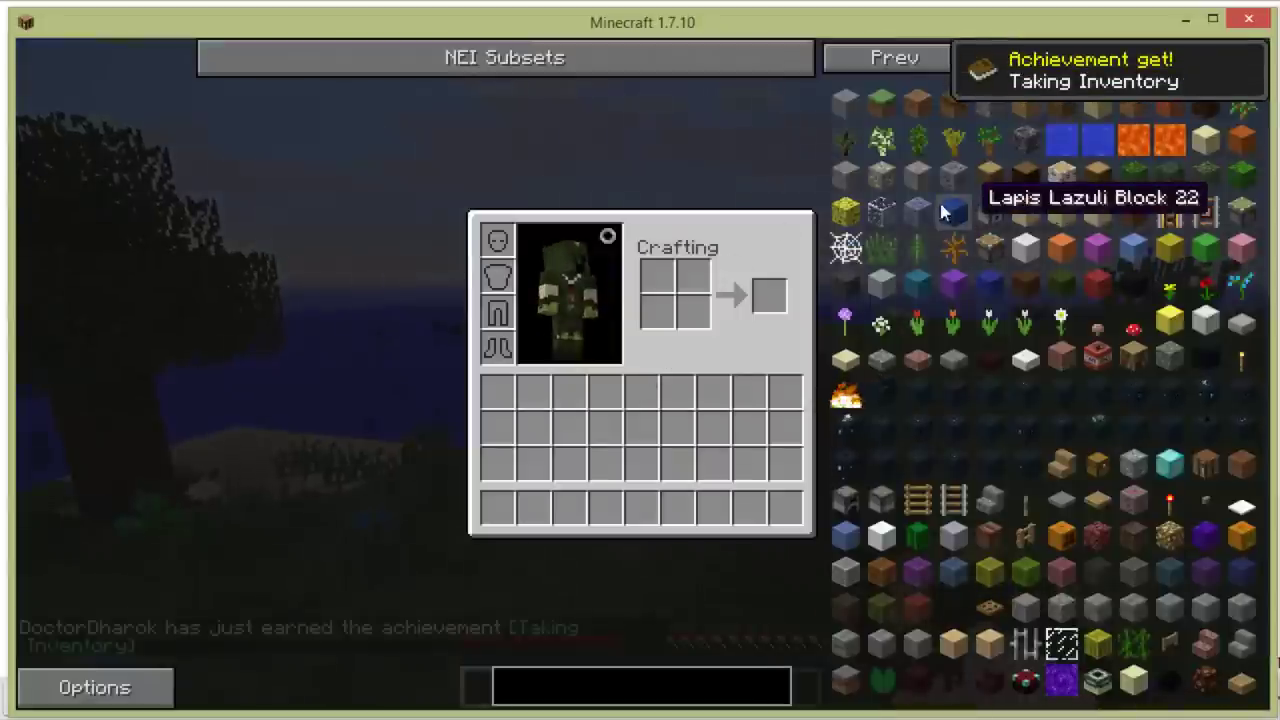
pyautogui.scroll(-3, 1000, 600)
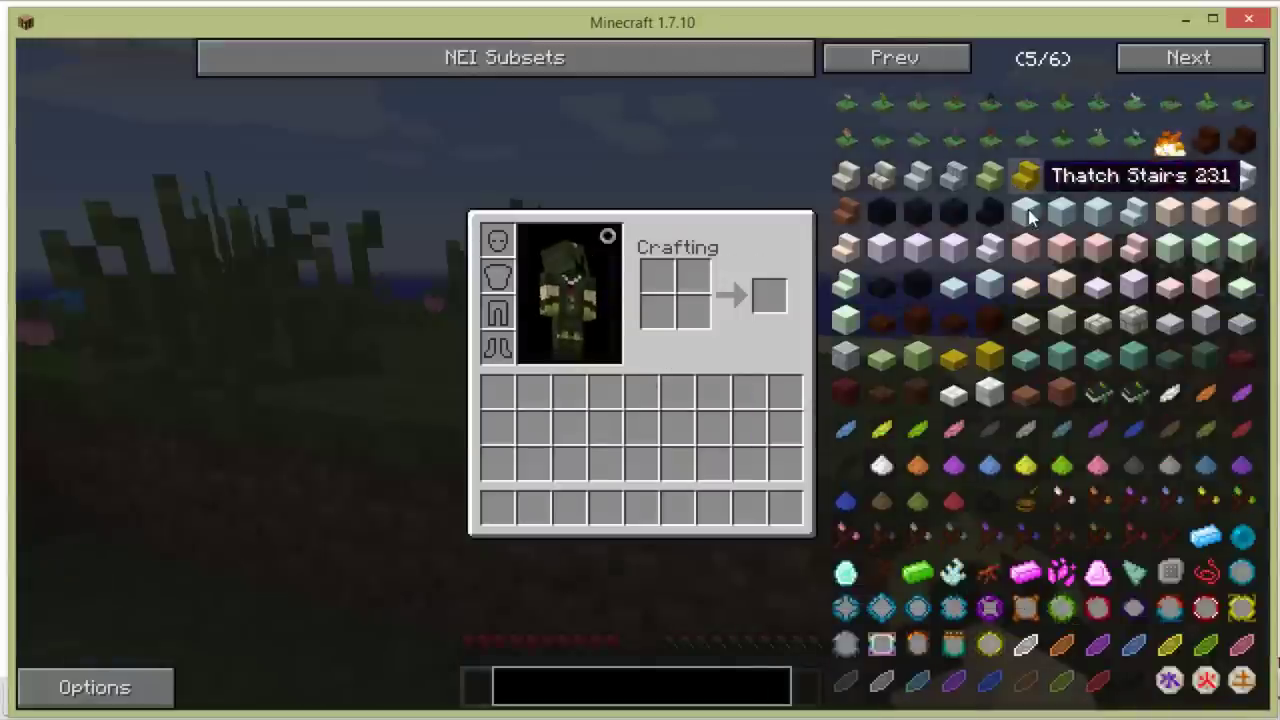
pyautogui.click(1027, 212)
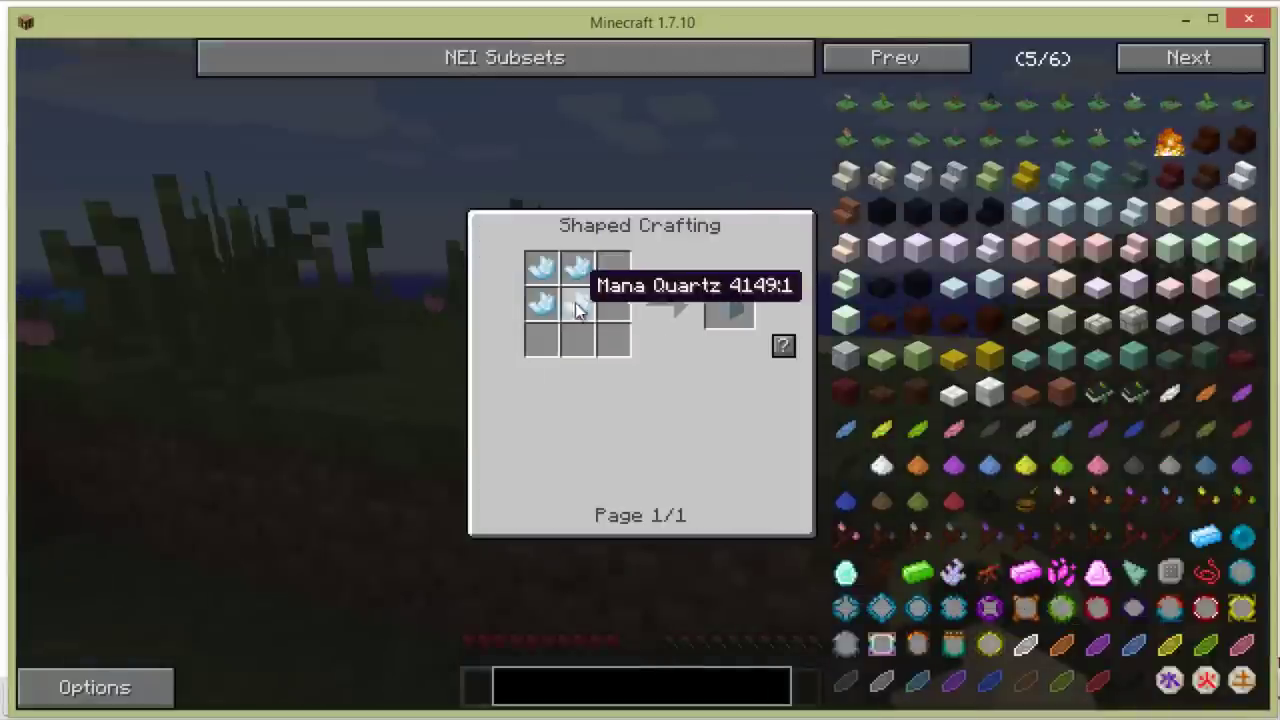
# Look up the crafting recipes of sandstone and the chest on page 1 of the NEI item list, and return to the game.
pyautogui.scroll(-2, 1102, 230)
pyautogui.scroll(-1, 1100, 228)
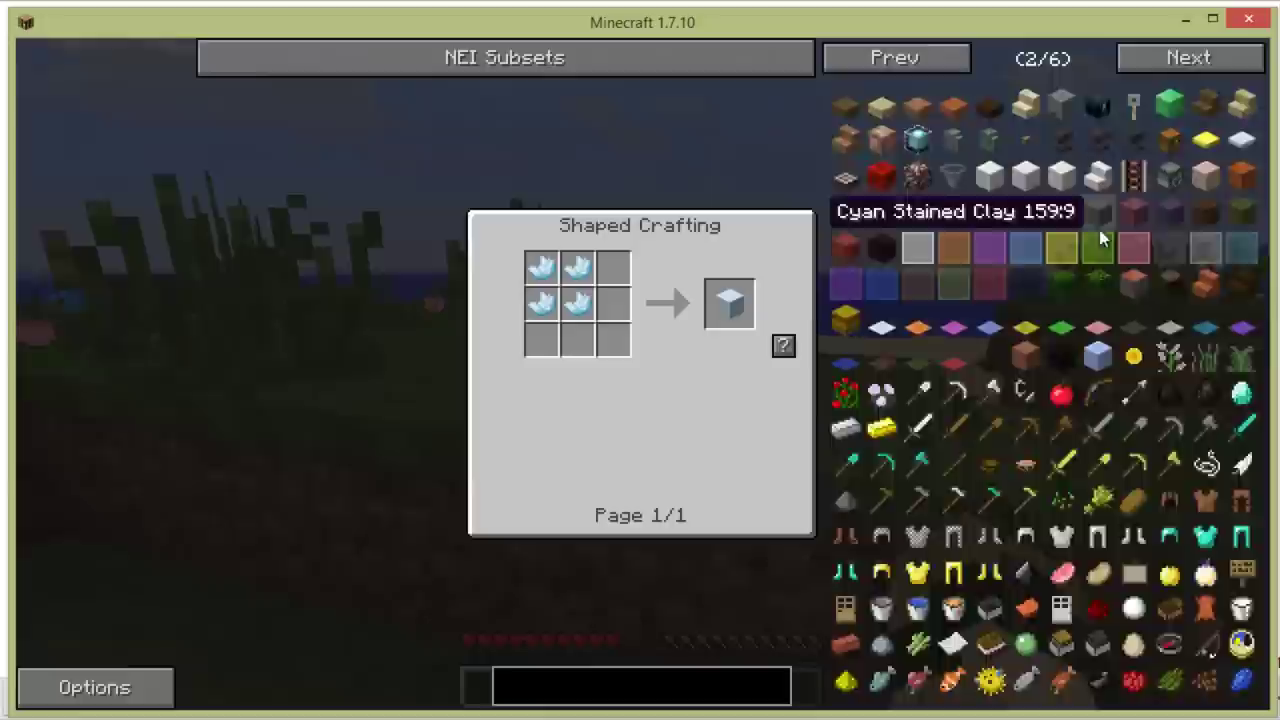
pyautogui.scroll(1, 1100, 230)
pyautogui.scroll(1, 1095, 200)
pyautogui.scroll(-1, 1070, 172)
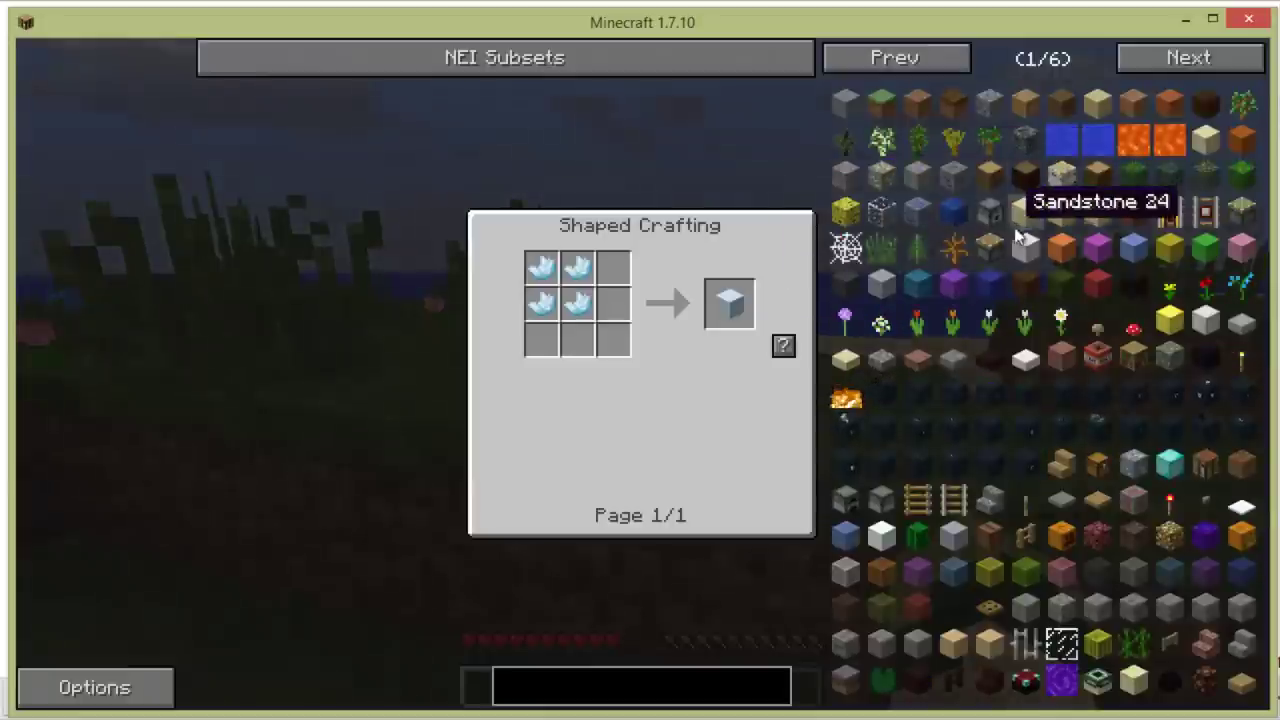
pyautogui.click(1024, 210)
pyautogui.click(1058, 210)
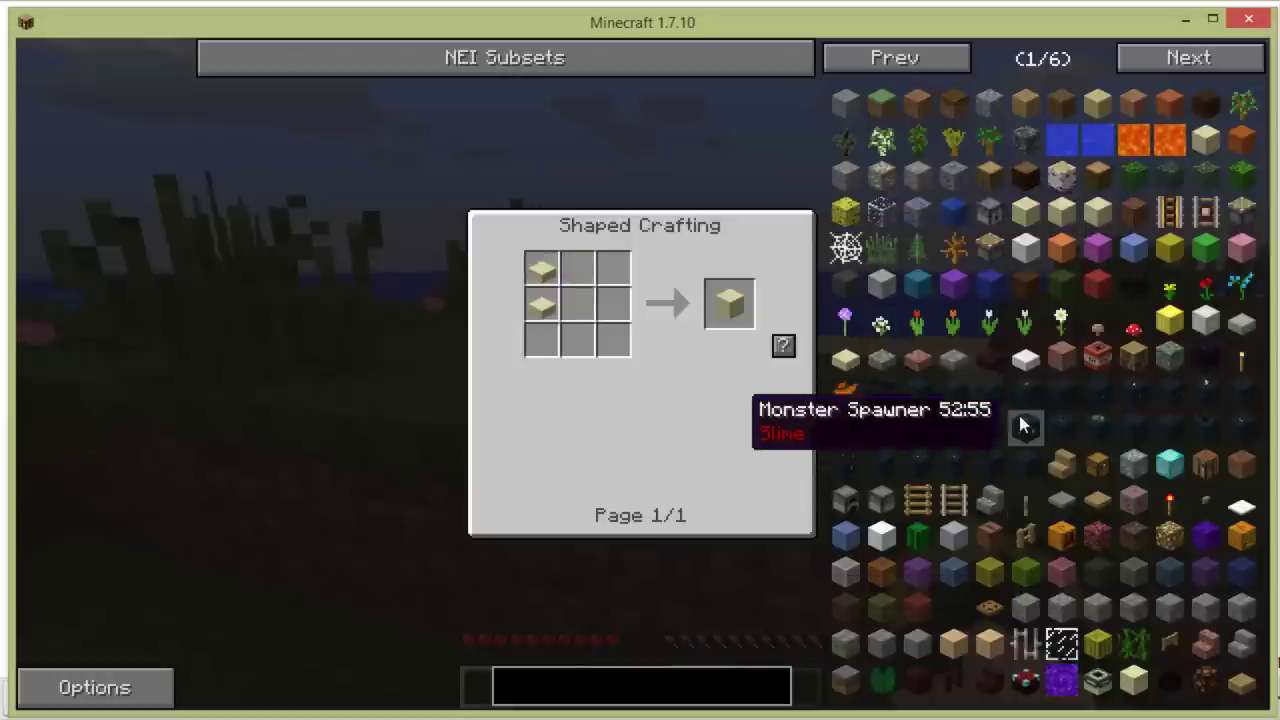
pyautogui.click(1096, 463)
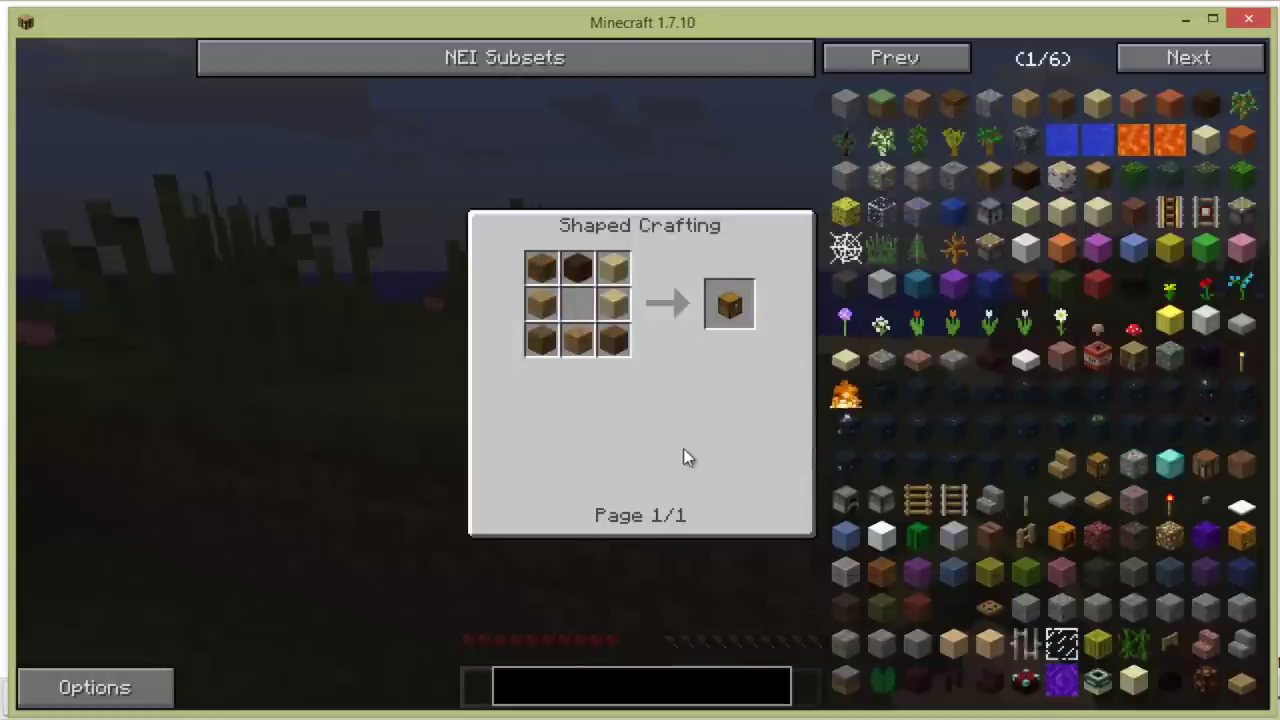
pyautogui.press('Escape')
pyautogui.press('Escape')
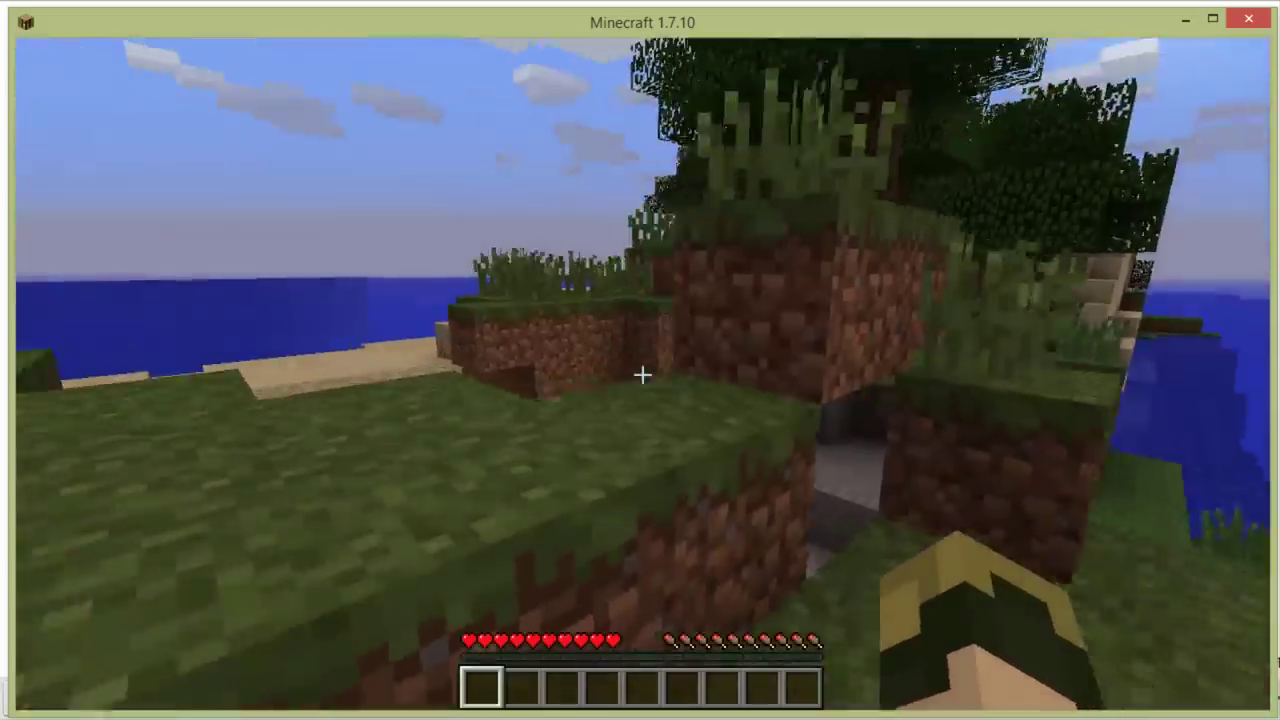